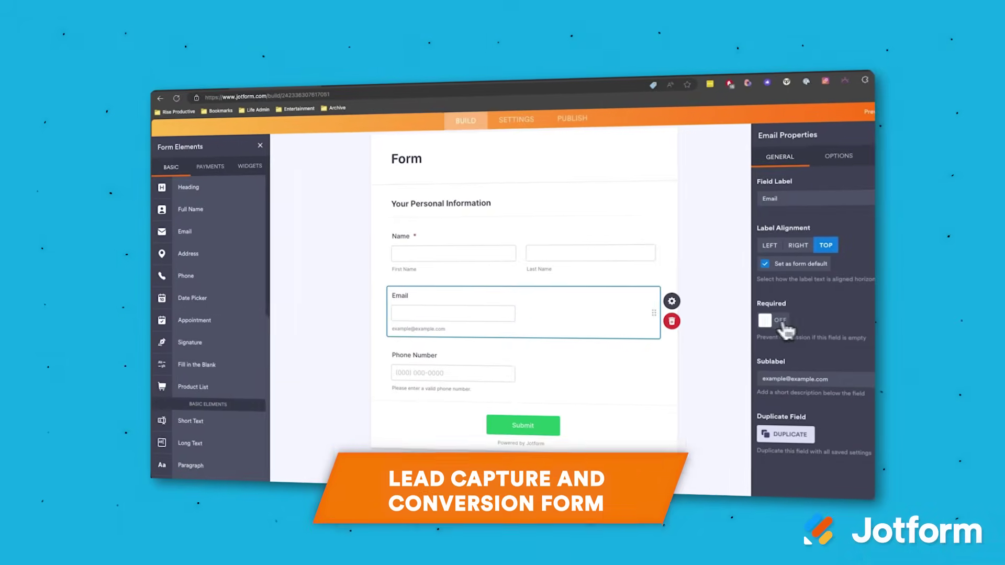
- From My Forms, create a new form from scratch to reach the Classic/Card layout chooser
{"action": "left_click", "coordinate": [777, 327]}
{"action": "left_click", "coordinate": [551, 369]}
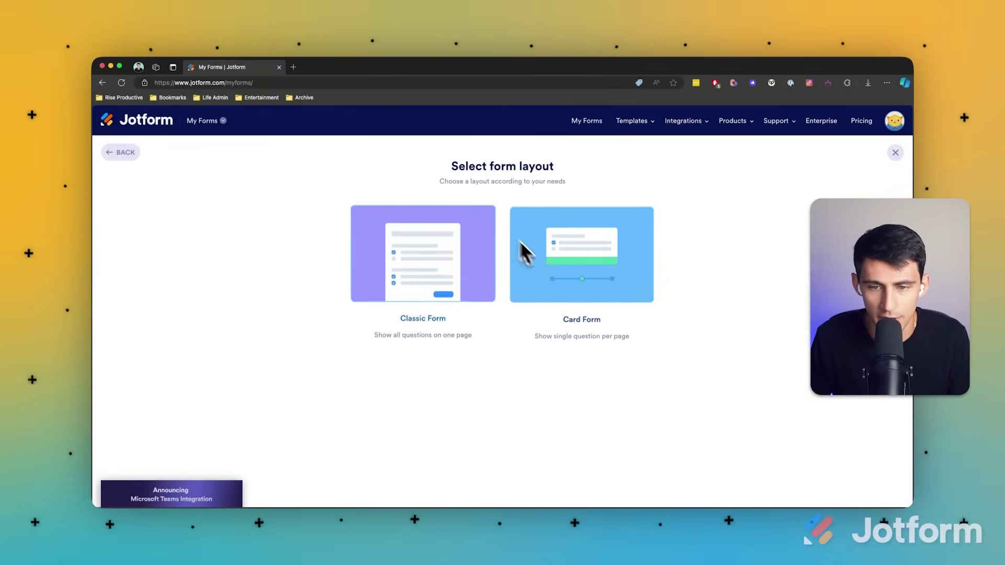
- Choose Classic Form and save Acme.png as the logo with organization name Acme Inc
{"action": "left_click", "coordinate": [419, 280]}
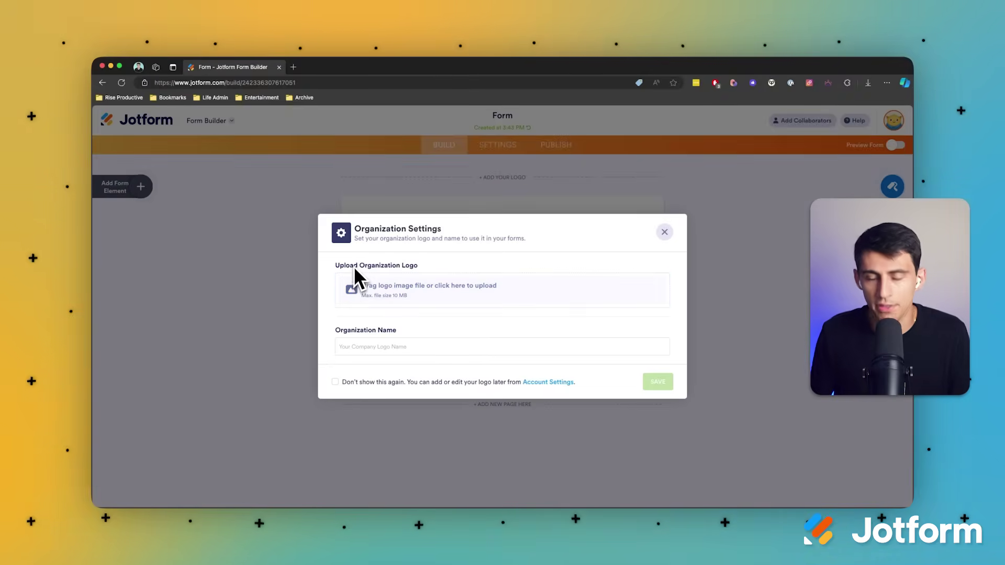
{"action": "left_click", "coordinate": [362, 273]}
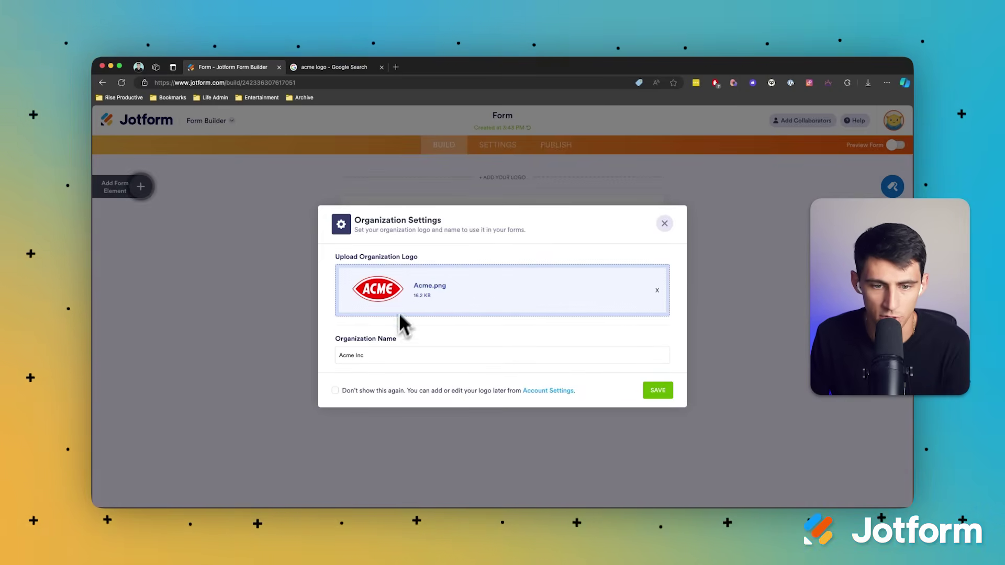
{"action": "left_click", "coordinate": [658, 392]}
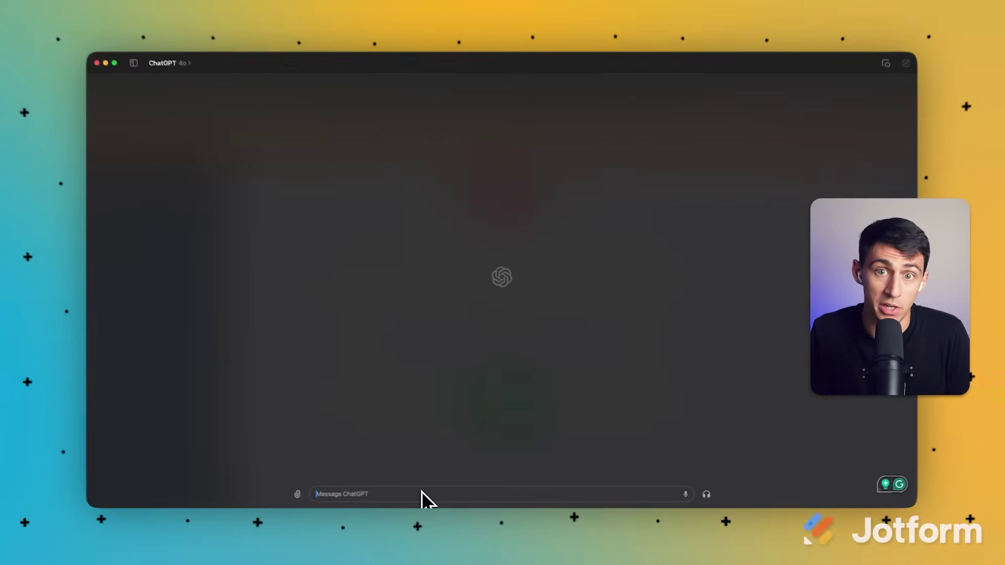
- Ask ChatGPT which questions a content agency's lead capture form should ask, grouped into sections
{"action": "type", "text": "I'm a leade"}
{"action": "key", "text": "BackSpace"}
{"action": "key", "text": "BackSpace"}
{"action": "key", "text": "BackSpace"}
{"action": "key", "text": "BackSpace"}
{"action": "key", "text": "BackSpace"}
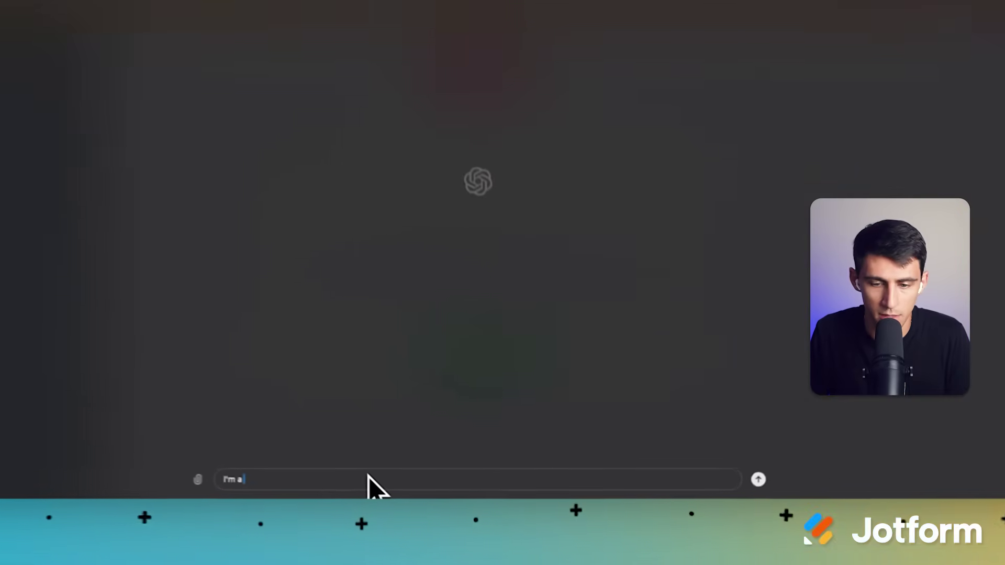
{"action": "type", "text": "fou"}
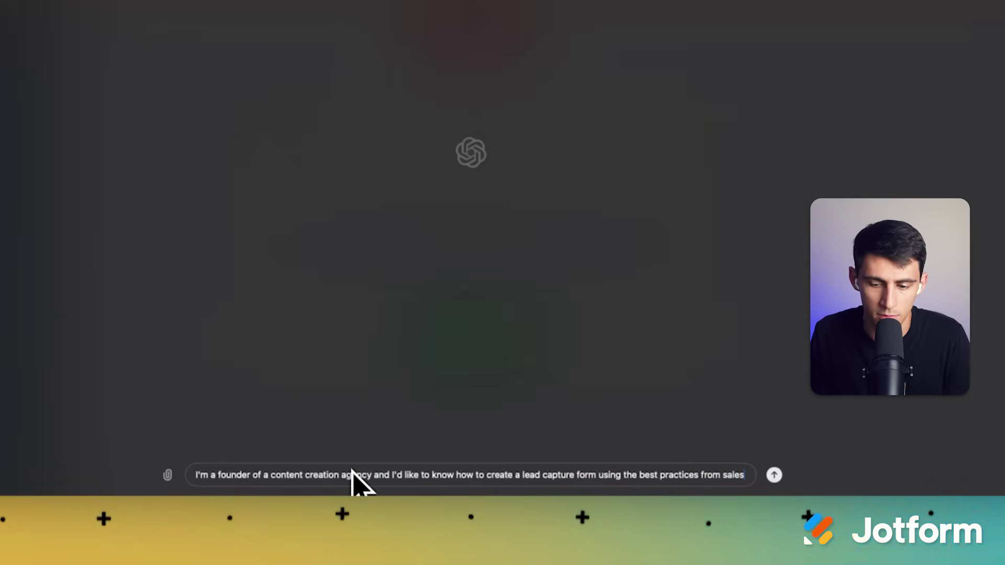
{"action": "type", "text": "proce"}
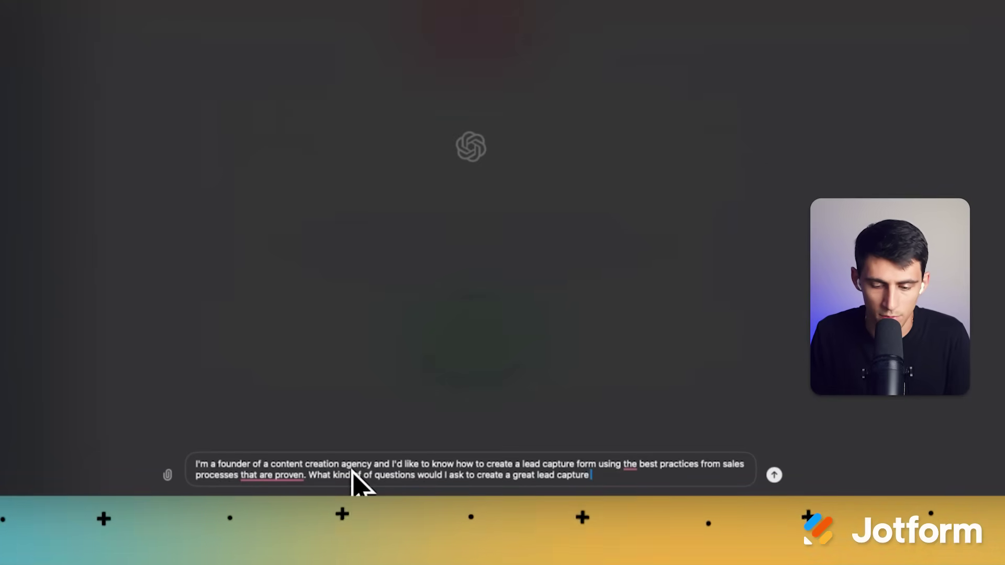
{"action": "key", "text": "Return"}
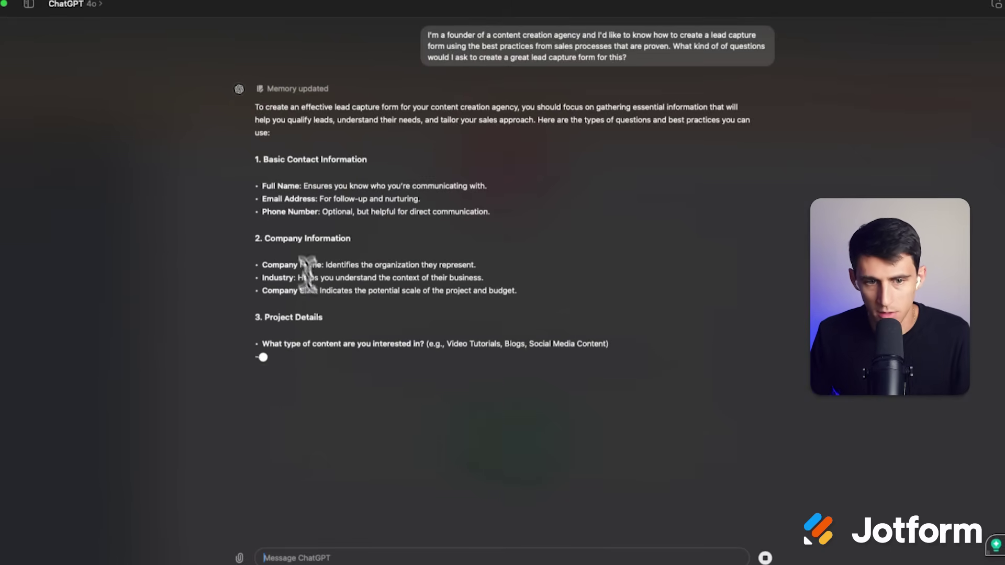
- Add a heading titled 'Your Personal Information', adapted from ChatGPT's first section title
{"action": "left_click_drag", "start_coordinate": [264, 158], "coordinate": [366, 157]}
{"action": "key", "text": "cmd+c"}
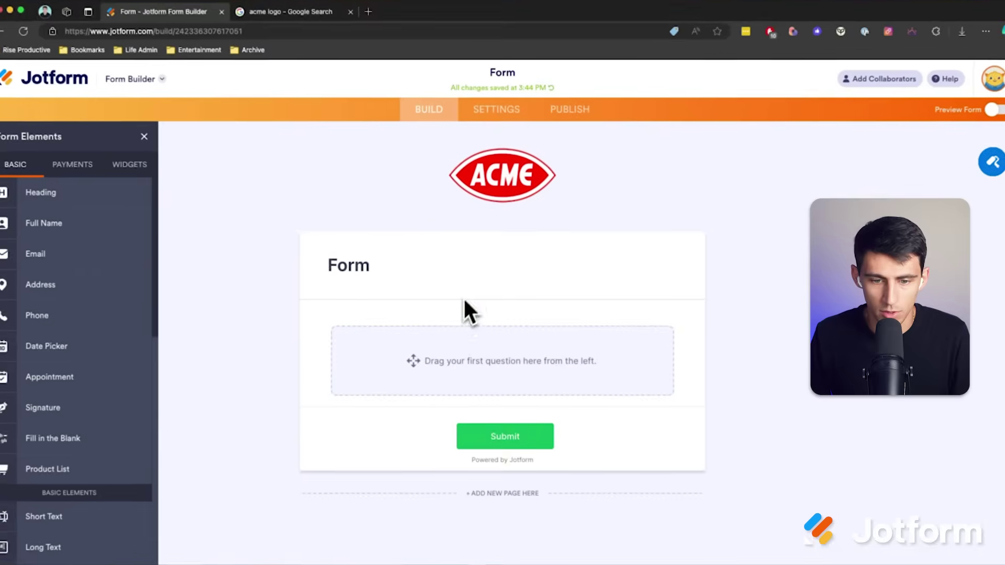
{"action": "left_click_drag", "start_coordinate": [39, 194], "coordinate": [467, 337]}
{"action": "key", "text": "cmd+v"}
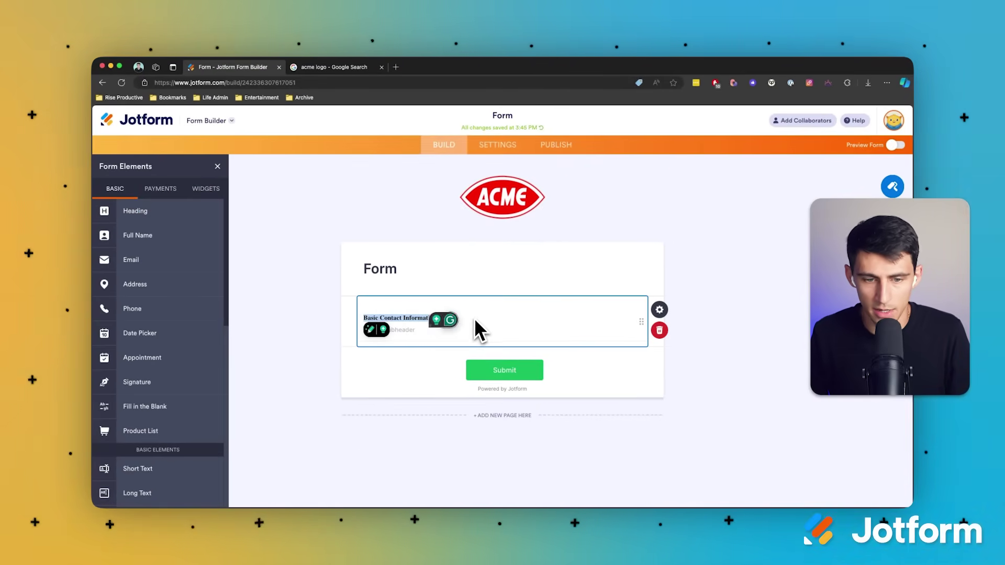
{"action": "key", "text": "BackSpace"}
{"action": "key", "text": "super+shift+v"}
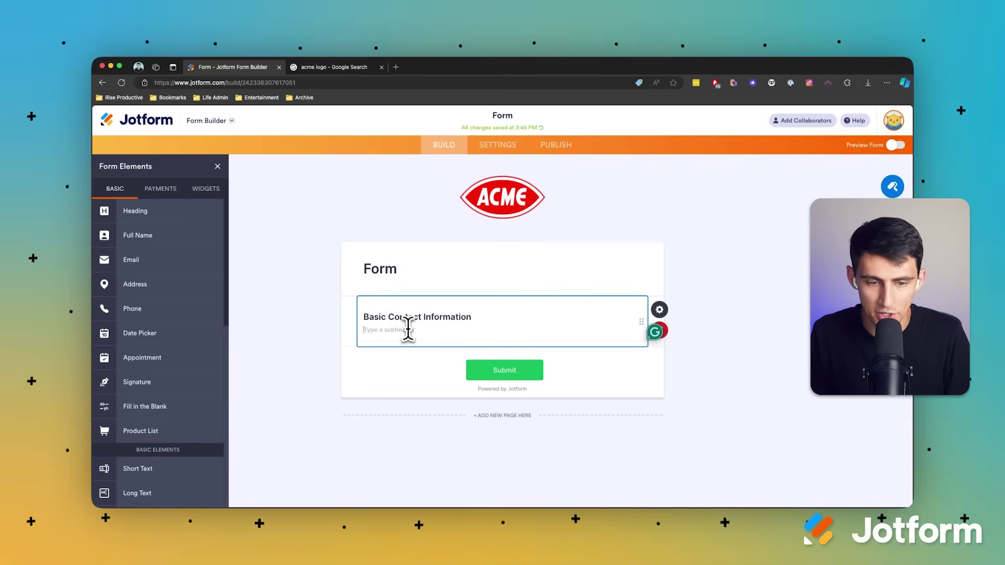
{"action": "left_click_drag", "start_coordinate": [408, 318], "coordinate": [376, 317]}
{"action": "type", "text": "Personal"}
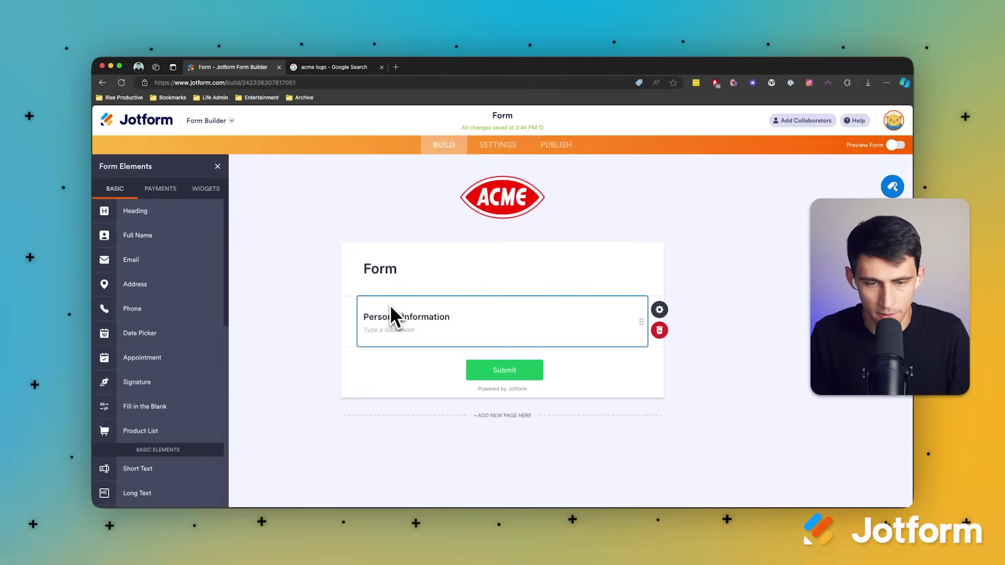
{"action": "key", "text": "super+Left"}
{"action": "type", "text": "Your"}
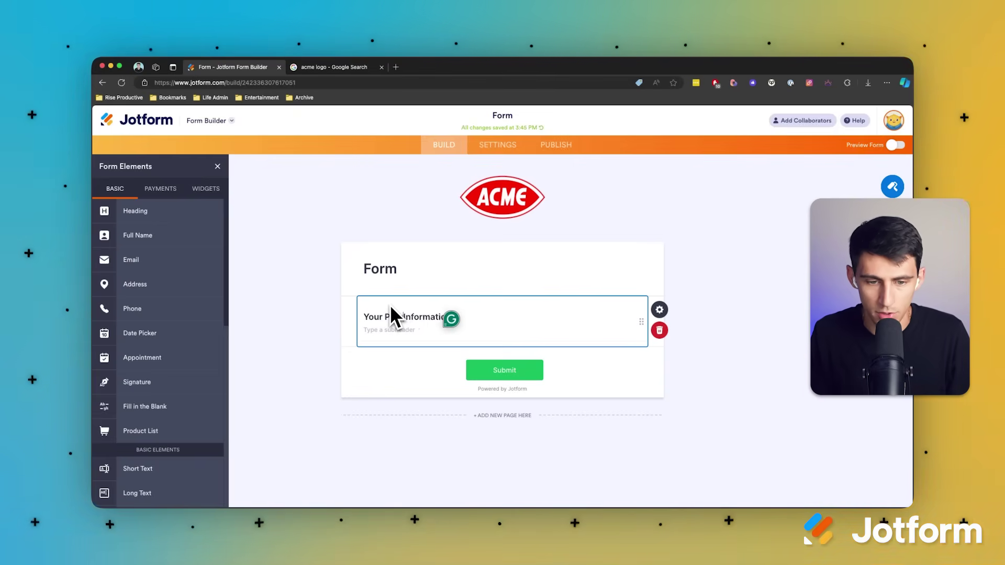
{"action": "left_click", "coordinate": [407, 359]}
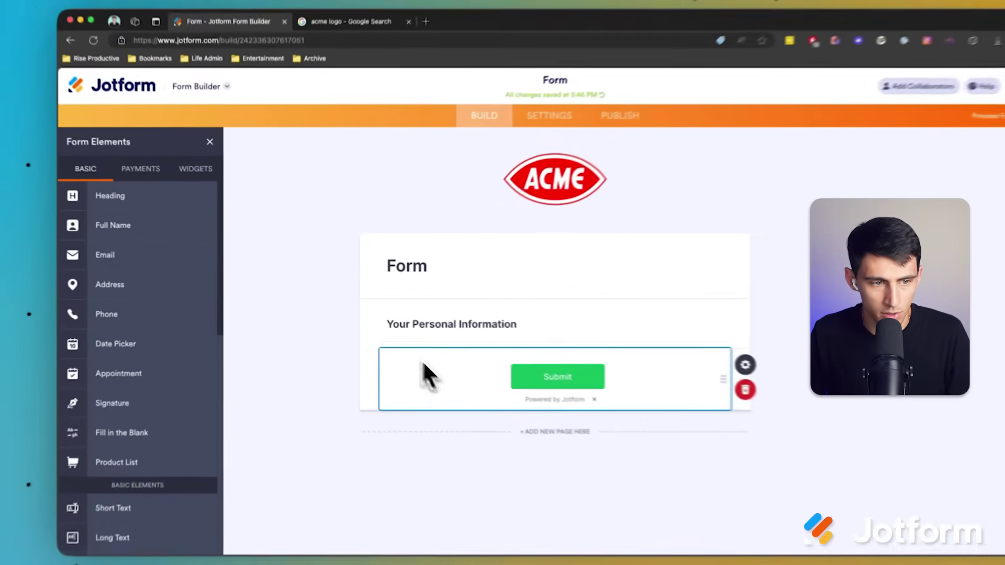
- Add a Full Name field labelled 'Your Name' below the heading
{"action": "left_click_drag", "start_coordinate": [104, 207], "coordinate": [529, 381]}
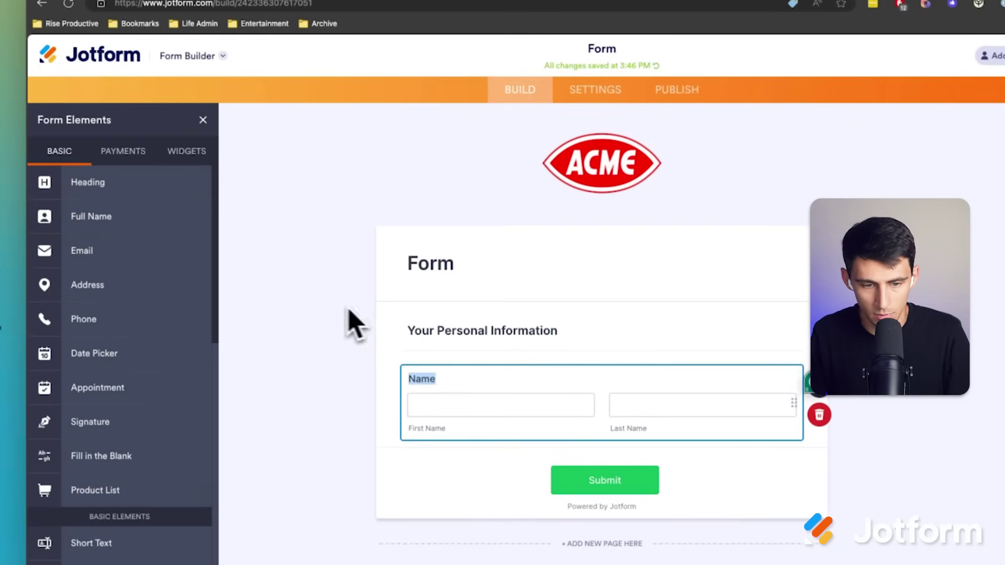
{"action": "type", "text": "Your Name"}
{"action": "left_click", "coordinate": [437, 329]}
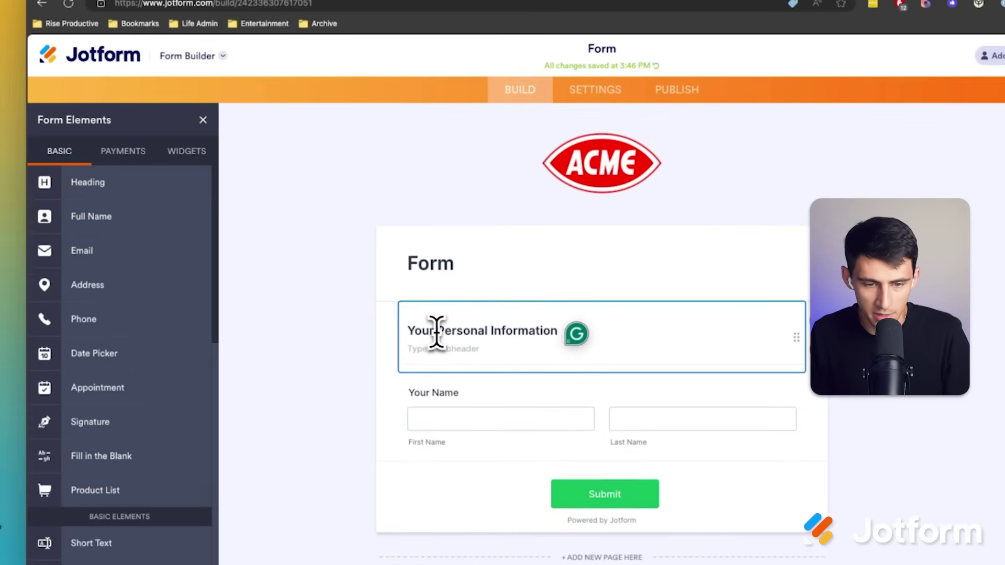
{"action": "key", "text": "alt+BackSpace"}
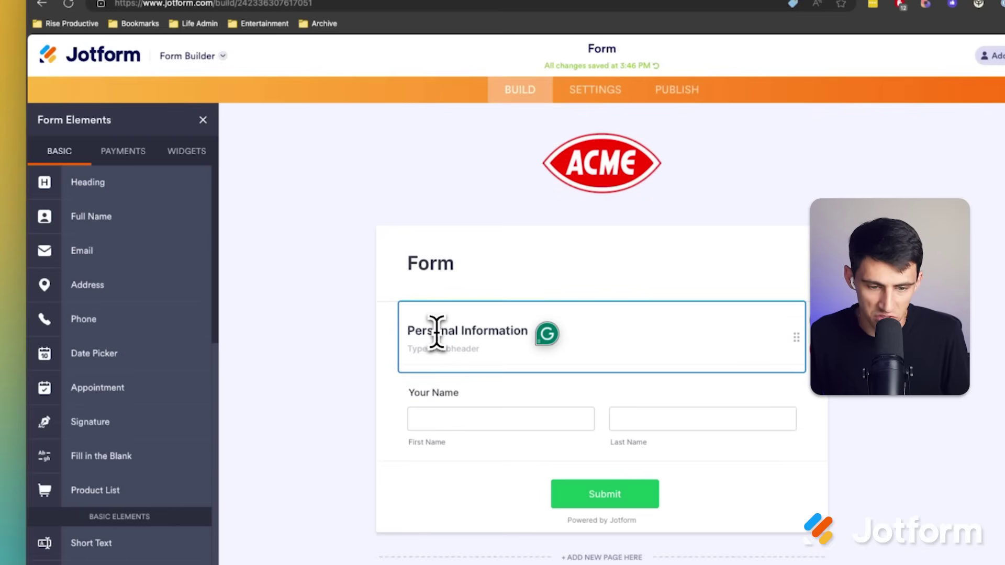
{"action": "key", "text": "super+z"}
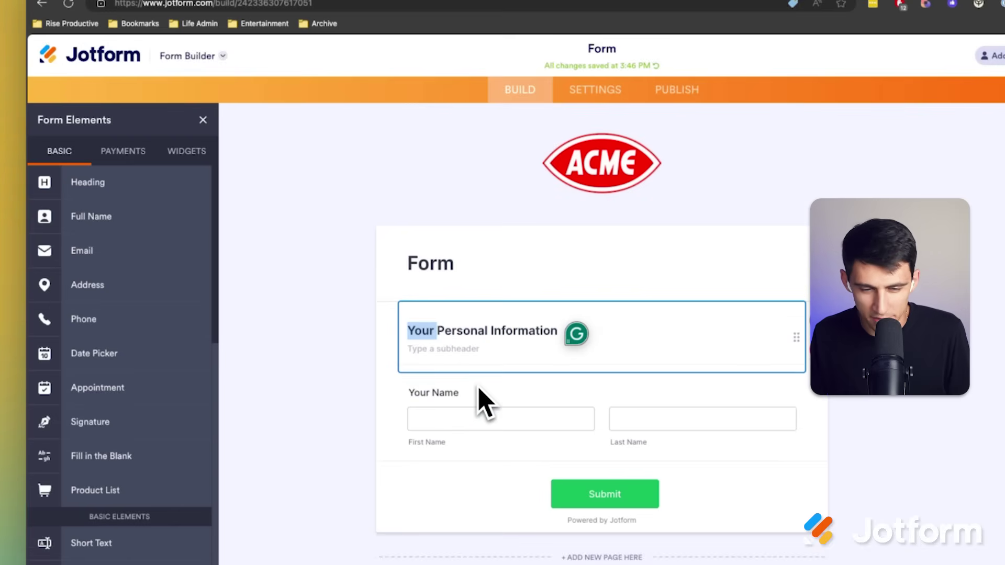
{"action": "left_click", "coordinate": [471, 330]}
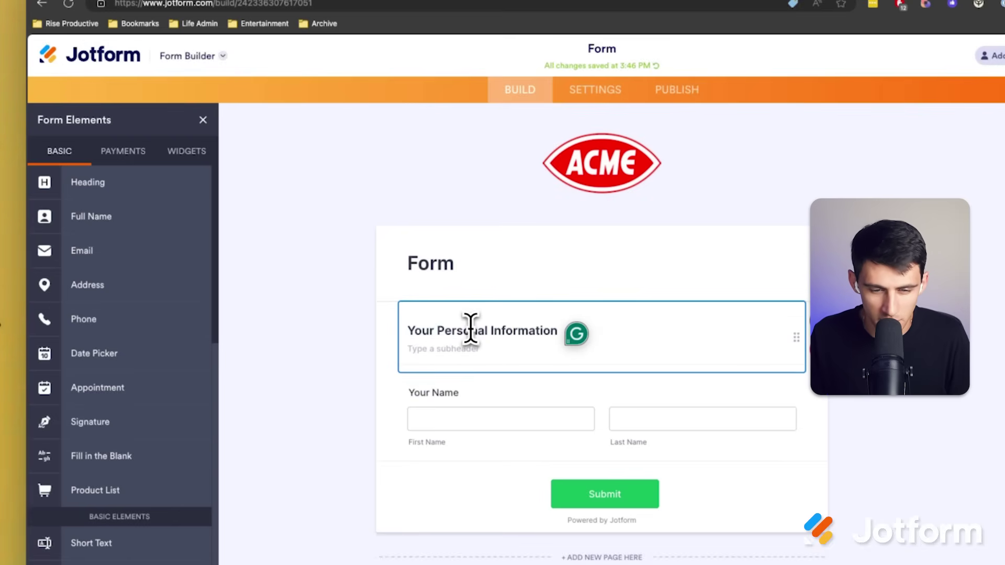
{"action": "left_click", "coordinate": [428, 396]}
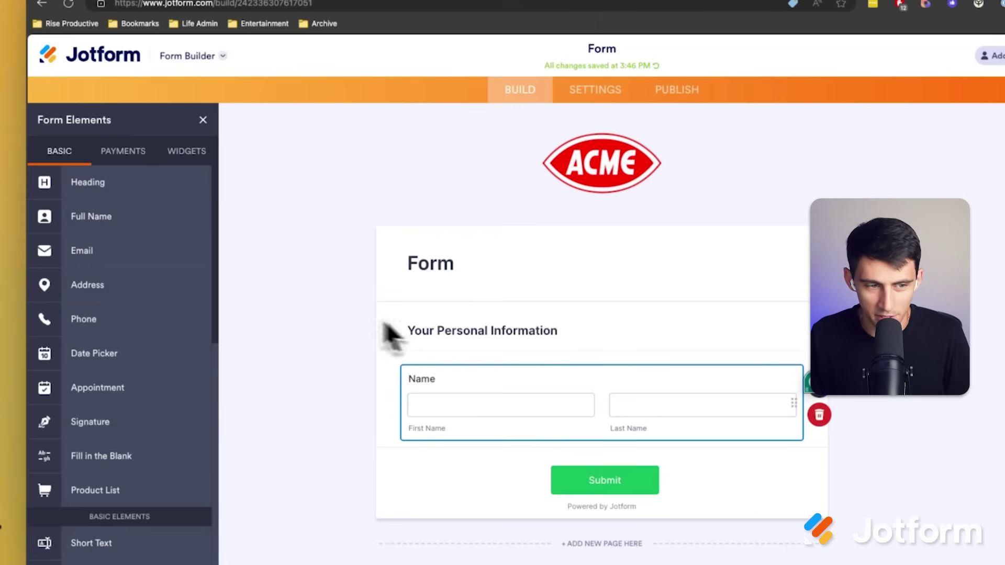
- Add Email and Phone Number fields below the name field
{"action": "left_click_drag", "start_coordinate": [112, 265], "coordinate": [492, 470]}
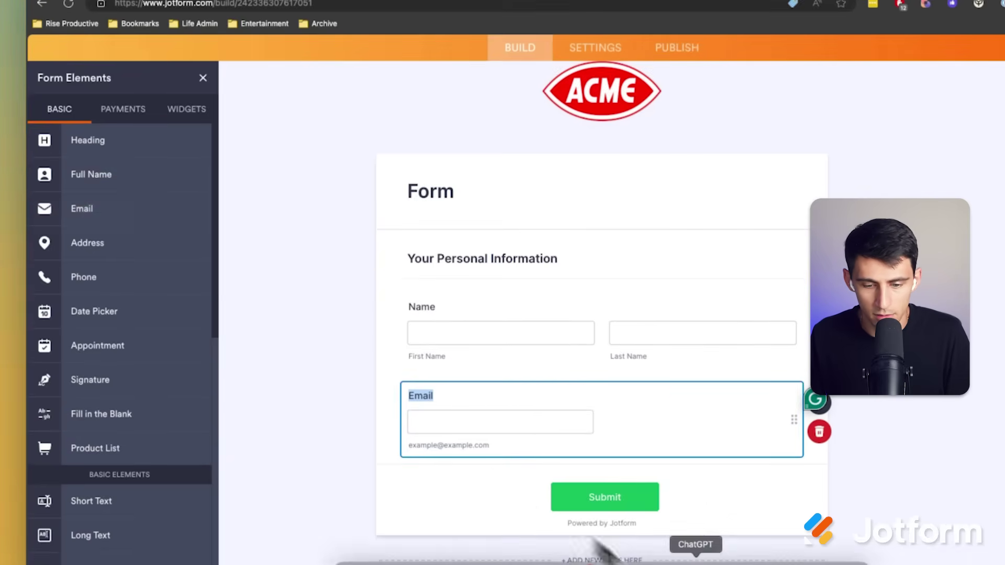
{"action": "left_click", "coordinate": [696, 554]}
{"action": "key", "text": "super+Tab"}
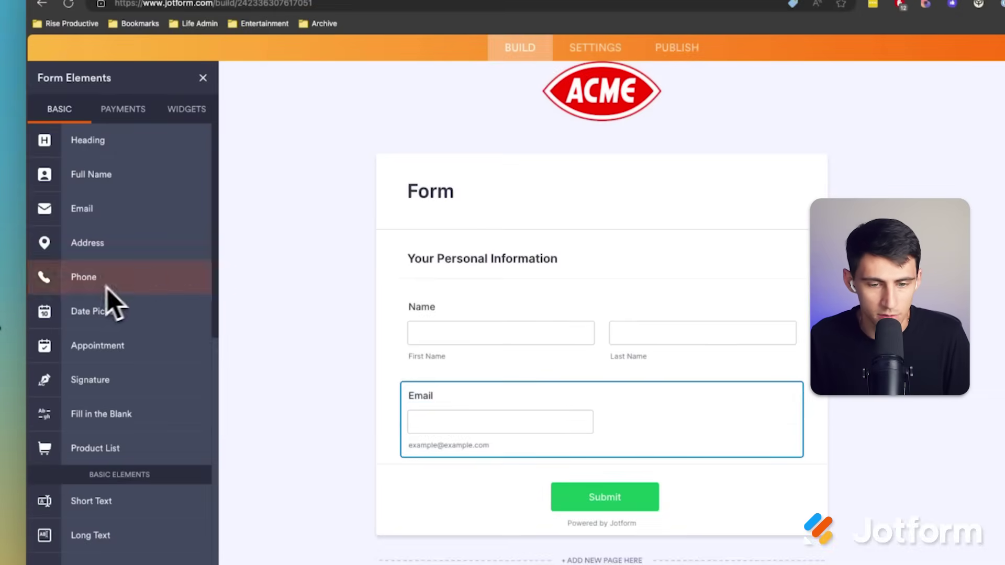
{"action": "left_click_drag", "start_coordinate": [104, 286], "coordinate": [541, 513]}
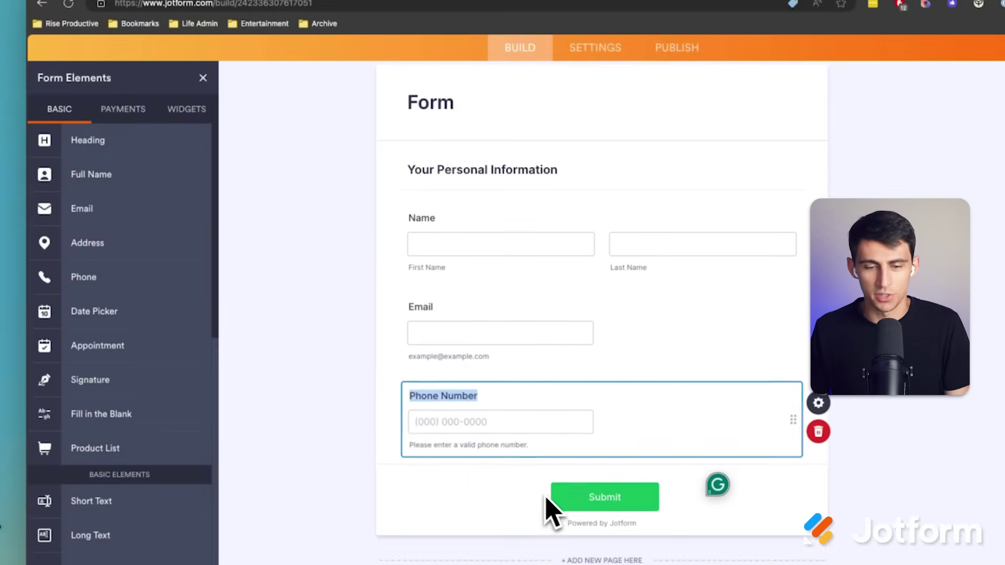
{"action": "left_click", "coordinate": [644, 399]}
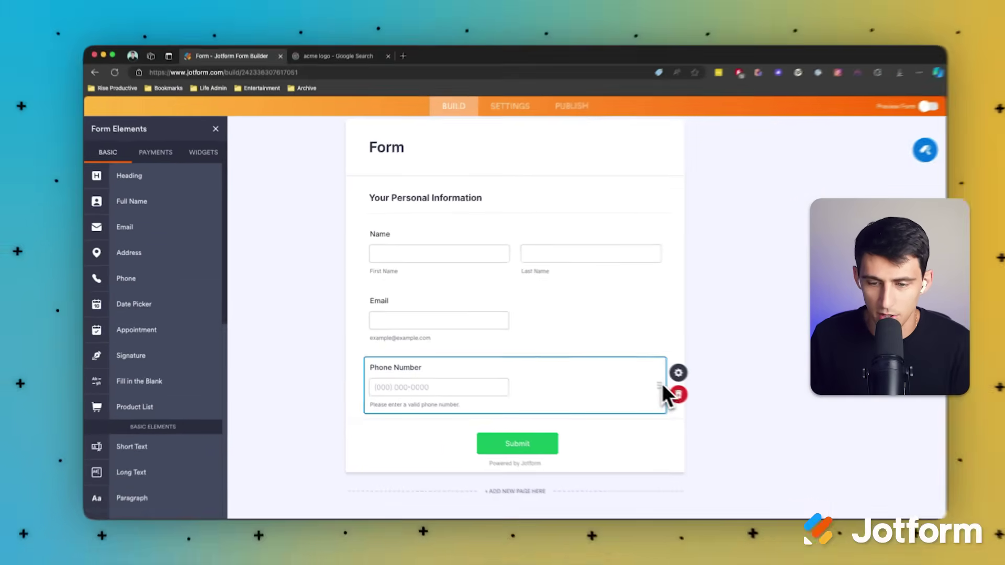
- Turn on Required for the Name and Email fields, leaving Phone Number optional
{"action": "left_click", "coordinate": [769, 235]}
{"action": "left_click", "coordinate": [658, 241]}
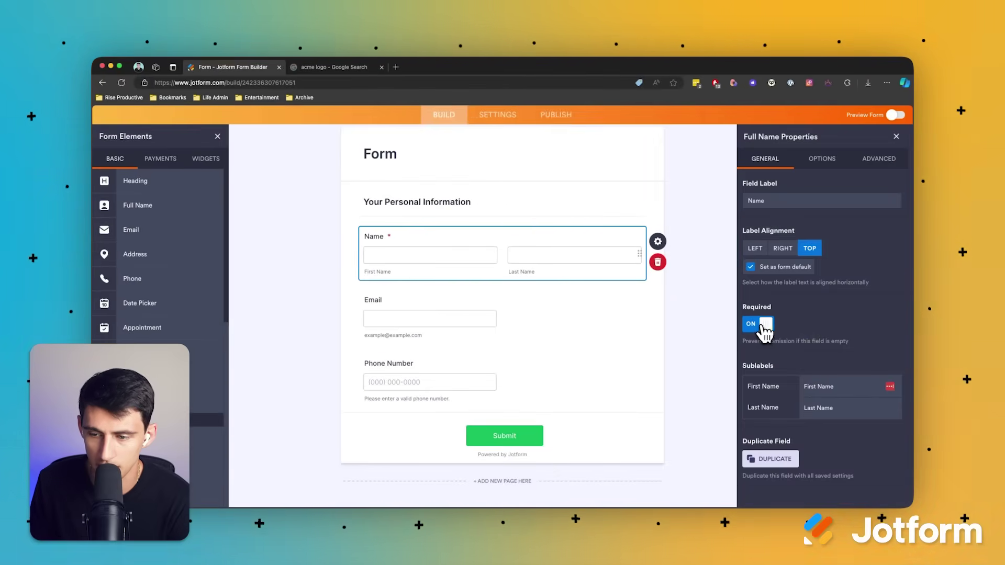
{"action": "left_click", "coordinate": [518, 331]}
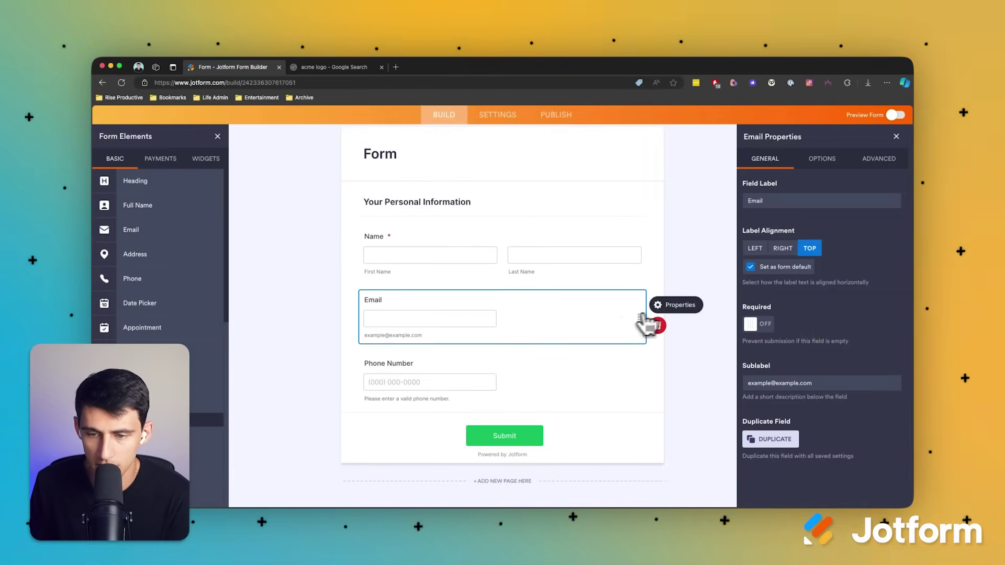
{"action": "left_click", "coordinate": [658, 305]}
{"action": "left_click", "coordinate": [658, 306]}
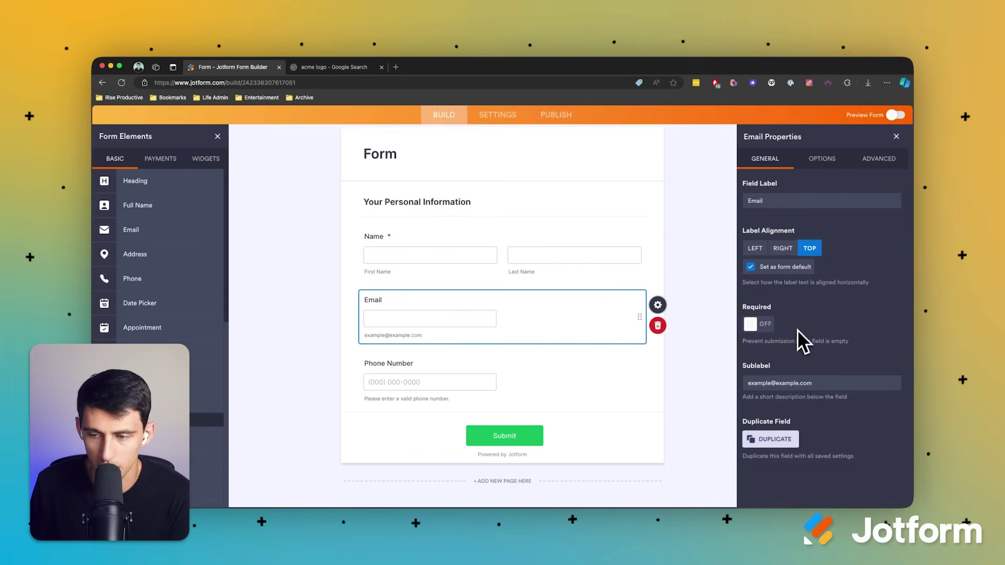
{"action": "left_click", "coordinate": [516, 373]}
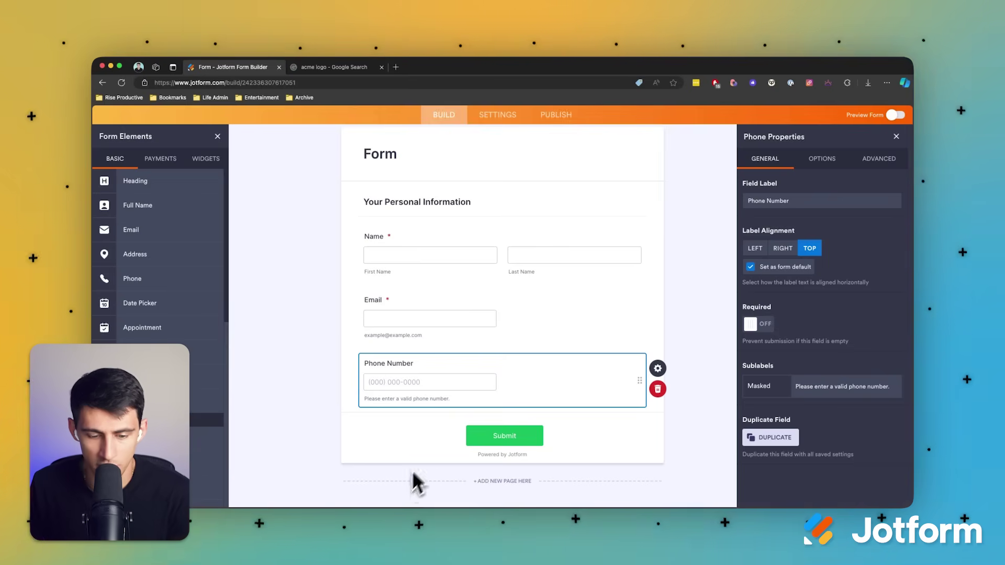
- Duplicate the Your Personal Information heading, move it below Phone Number, and retitle it 'Business Information'
{"action": "key", "text": "super+Tab"}
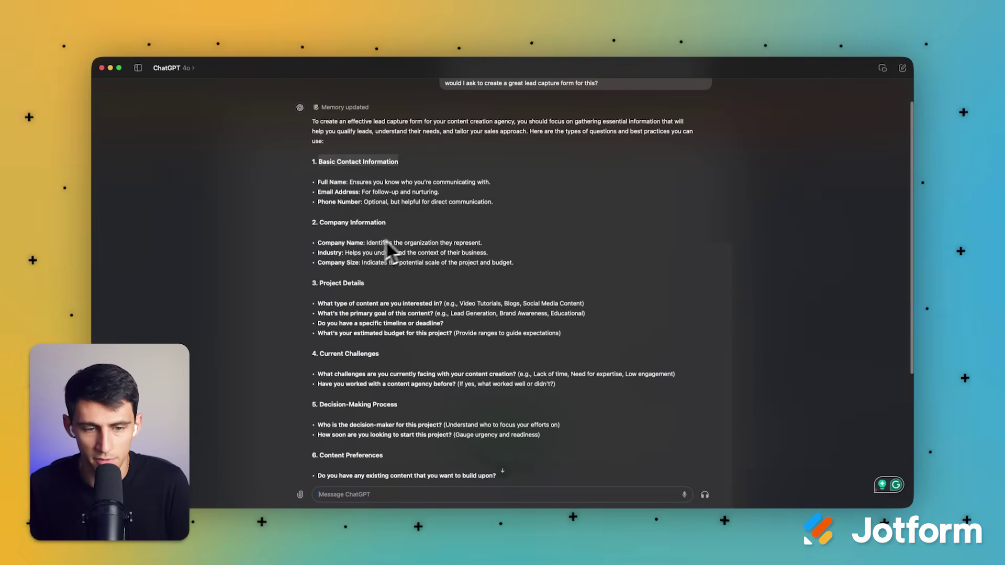
{"action": "key", "text": "super+Tab"}
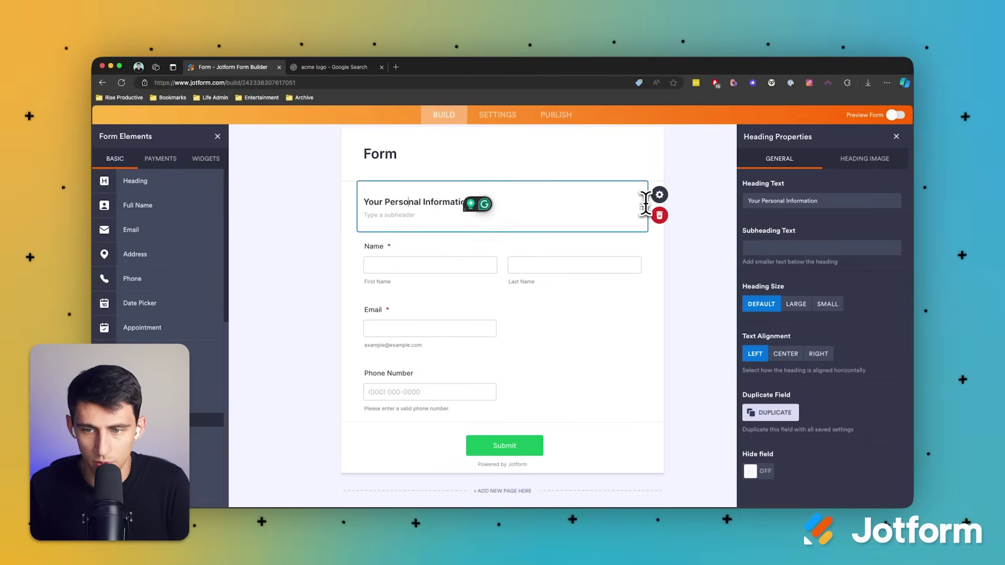
{"action": "left_click", "coordinate": [660, 201]}
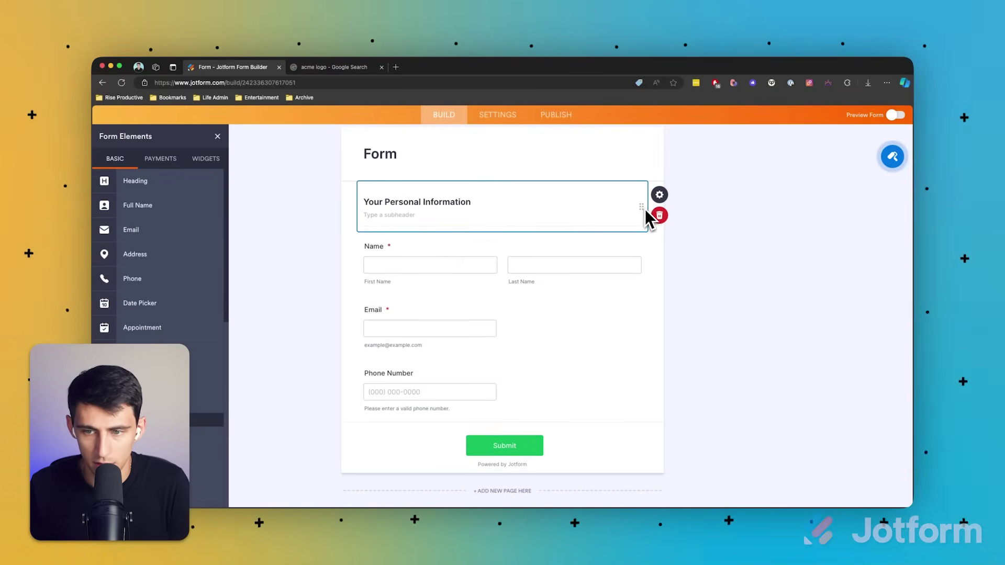
{"action": "left_click", "coordinate": [669, 203]}
{"action": "left_click", "coordinate": [774, 414]}
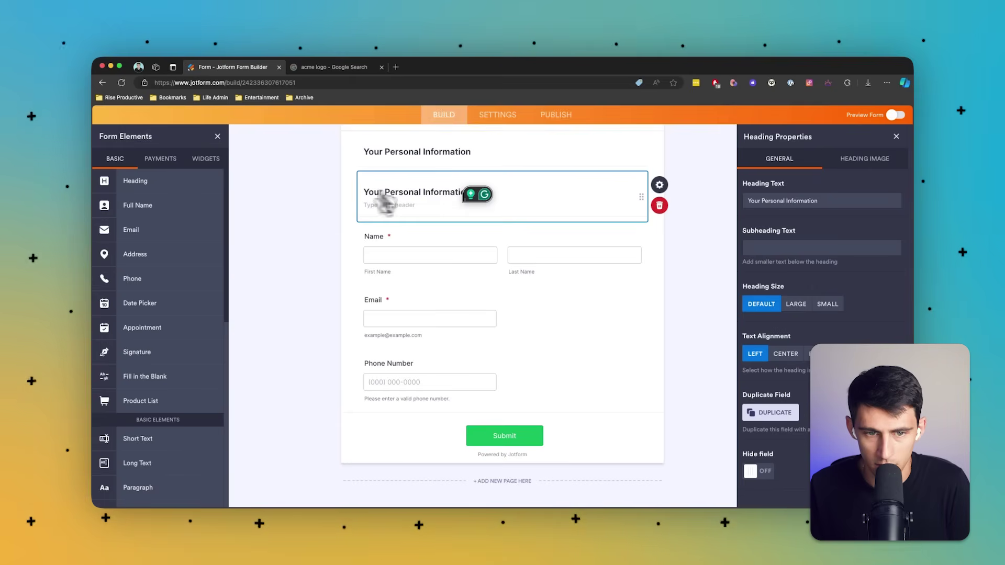
{"action": "left_click_drag", "start_coordinate": [354, 201], "coordinate": [471, 192]}
{"action": "left_click_drag", "start_coordinate": [647, 206], "coordinate": [596, 390]}
{"action": "type", "text": "Business Information"}
{"action": "left_click", "coordinate": [415, 396]}
{"action": "key", "text": "super+Tab"}
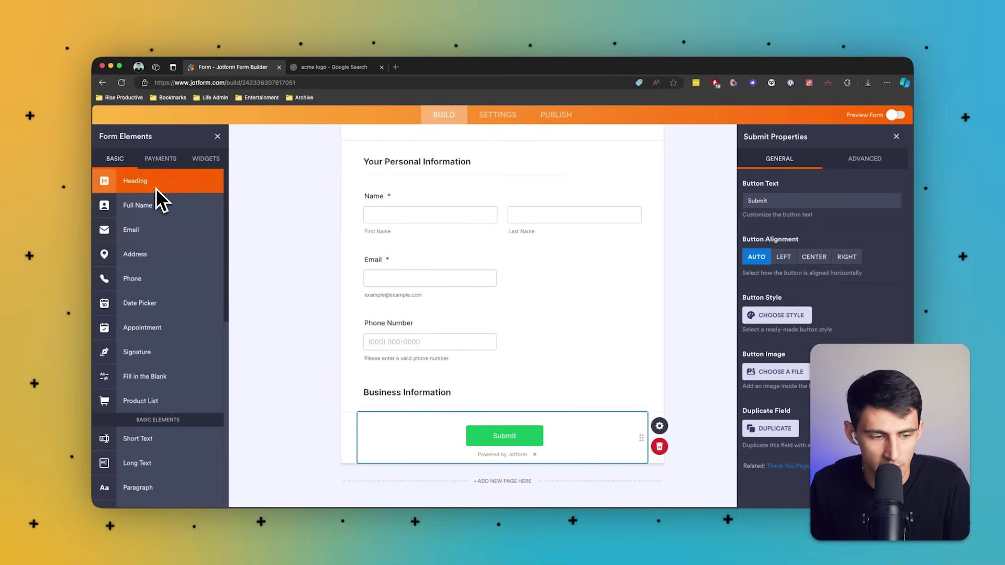
- Add a Company Name short text field below the Business Information heading
{"action": "scroll", "coordinate": [159, 262], "scroll_direction": "down", "scroll_amount": 2}
{"action": "left_click_drag", "start_coordinate": [140, 402], "coordinate": [423, 375]}
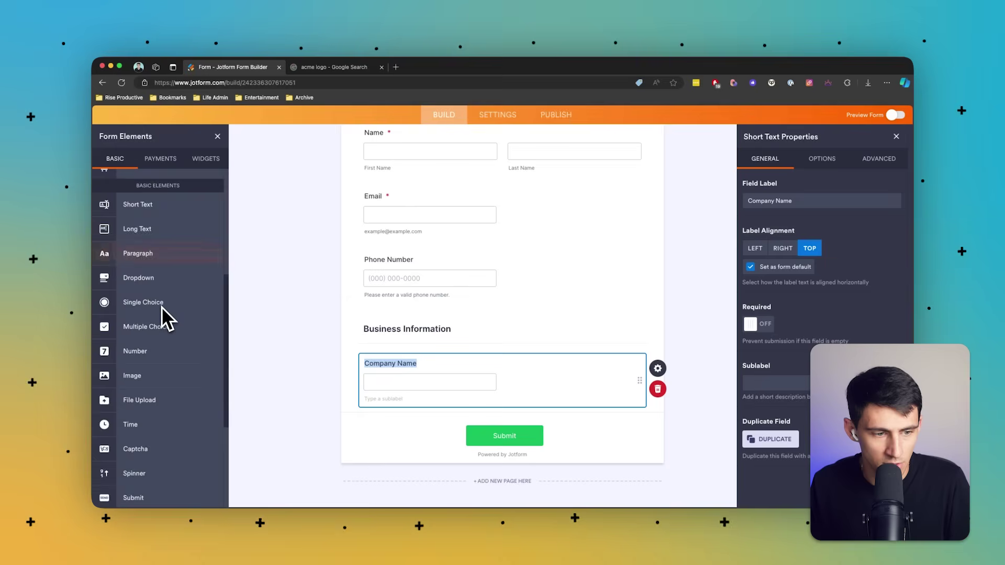
{"action": "scroll", "coordinate": [161, 307], "scroll_direction": "down", "scroll_amount": 1}
{"action": "left_click_drag", "start_coordinate": [161, 307], "coordinate": [408, 403]}
{"action": "type", "text": "Company Size"}
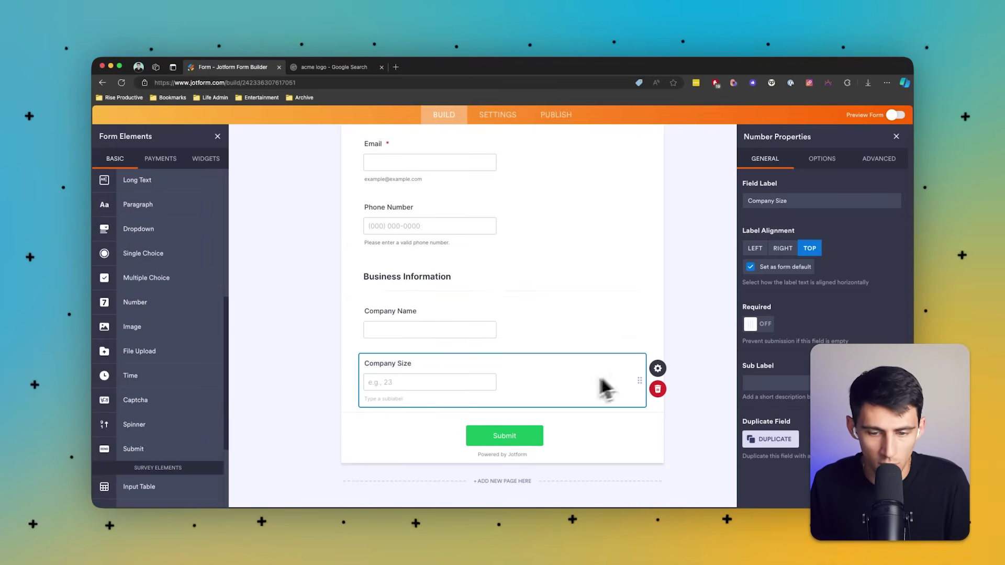
{"action": "left_click", "coordinate": [658, 389]}
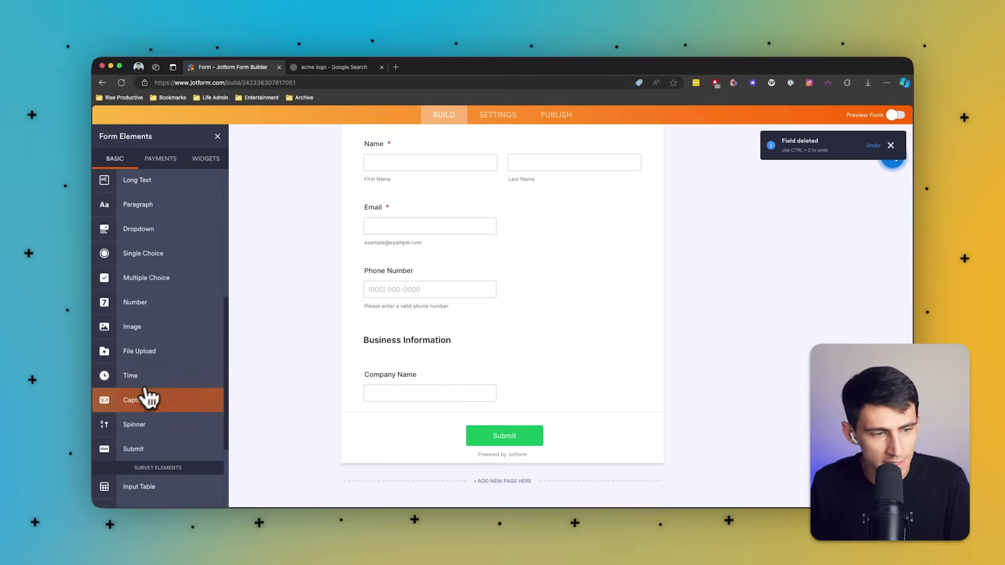
- Add a Company Size single-choice question with options 1, 2-10, 11-50, 50-250 and 250+
{"action": "left_click_drag", "start_coordinate": [160, 257], "coordinate": [420, 409]}
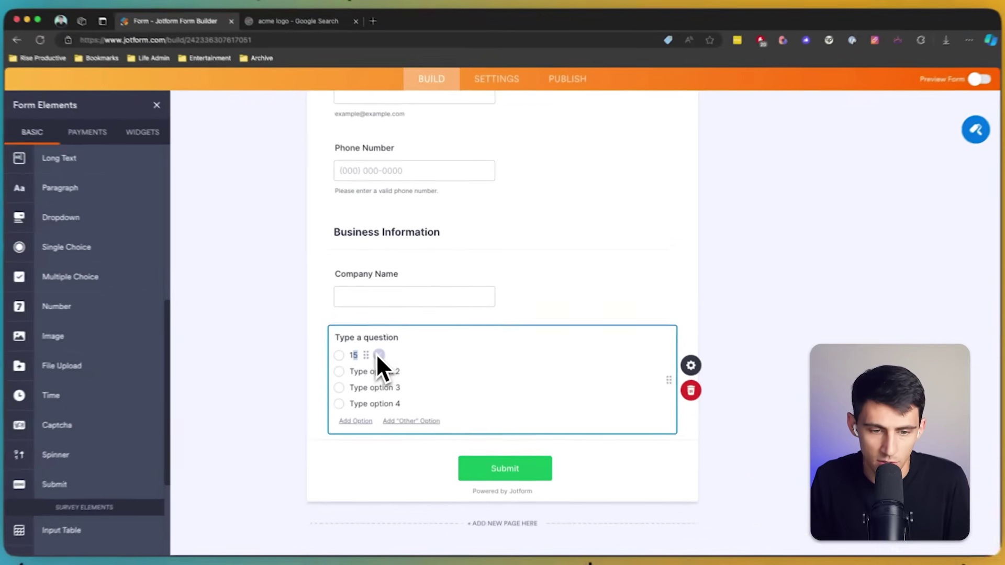
{"action": "left_click", "coordinate": [390, 350]}
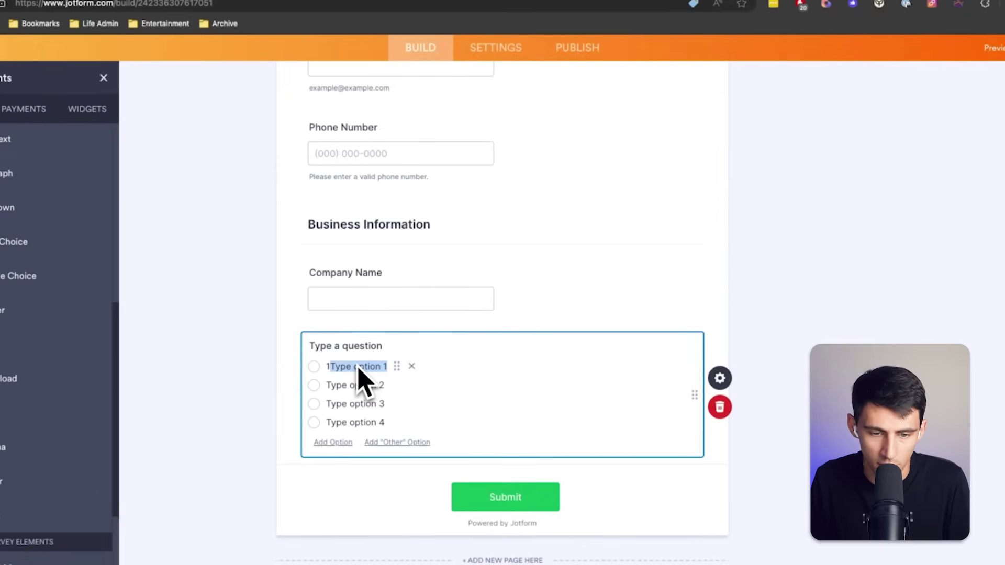
{"action": "key", "text": "shift+Tab"}
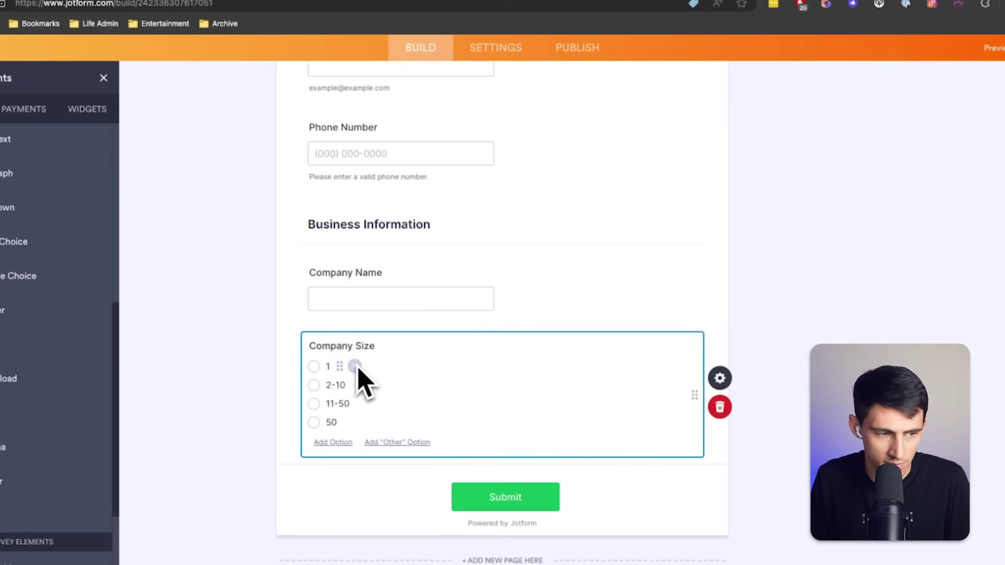
{"action": "key", "text": "Return"}
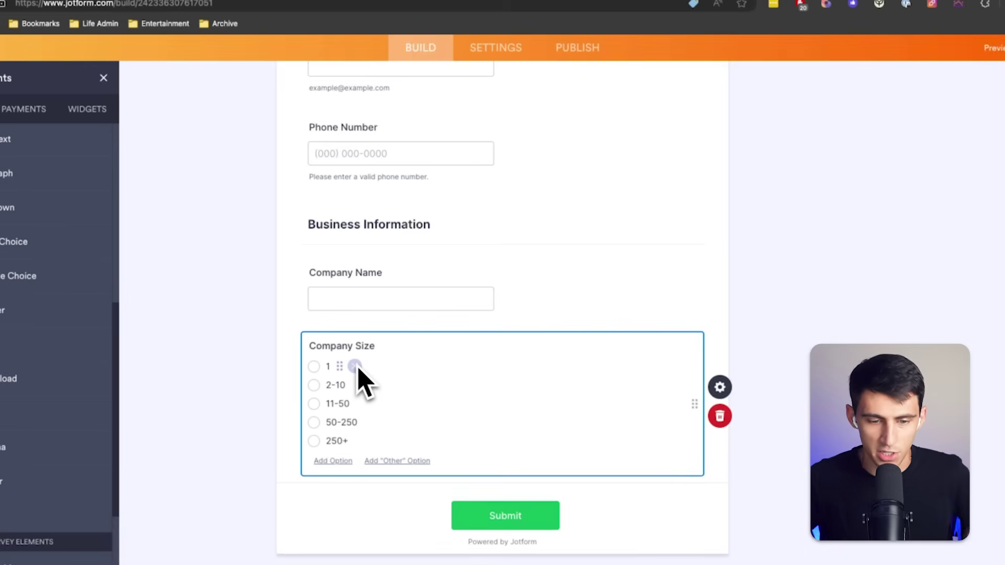
{"action": "scroll", "coordinate": [514, 258], "scroll_direction": "up", "scroll_amount": 5}
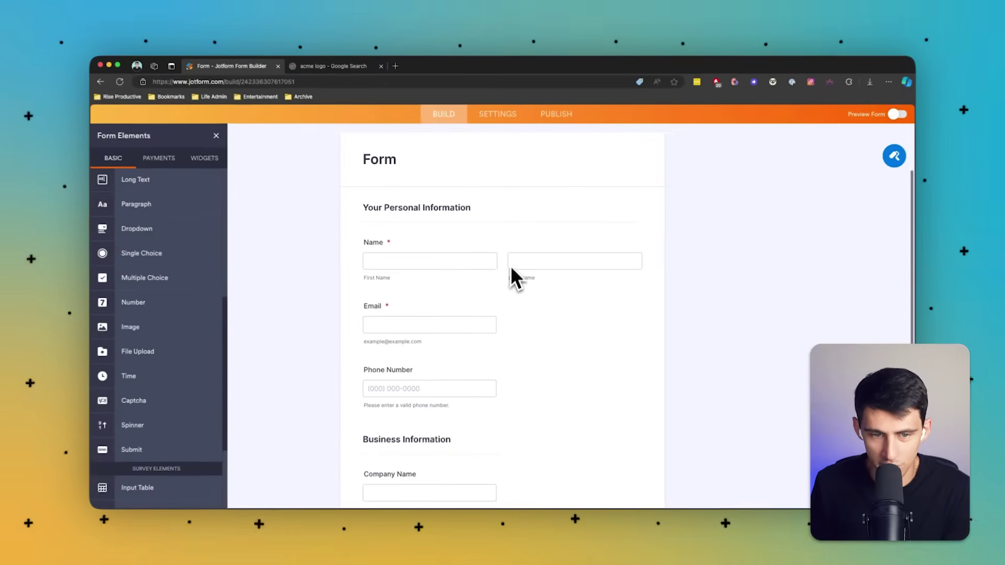
{"action": "scroll", "coordinate": [419, 240], "scroll_direction": "down", "scroll_amount": 2}
{"action": "scroll", "coordinate": [422, 245], "scroll_direction": "down", "scroll_amount": 5}
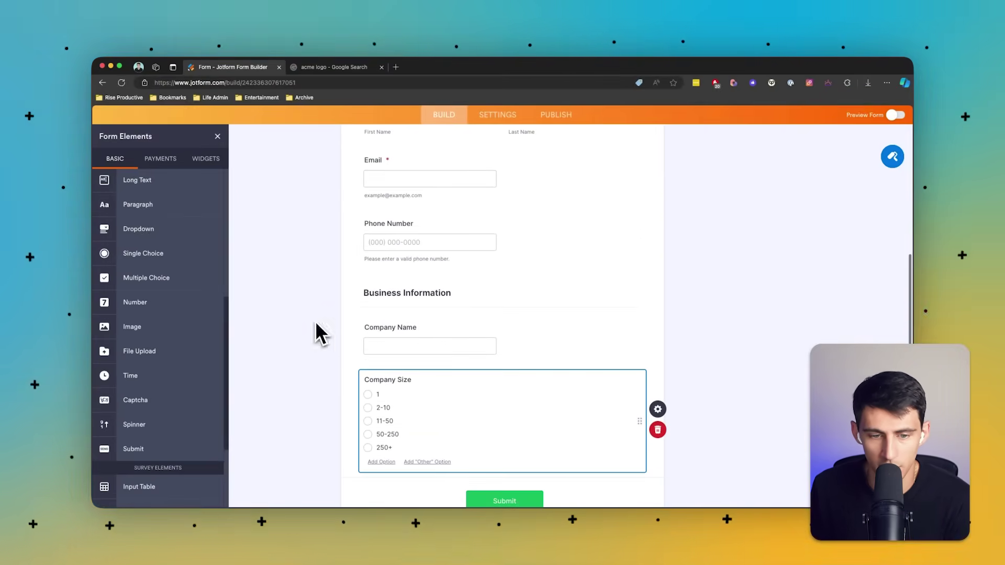
{"action": "scroll", "coordinate": [385, 314], "scroll_direction": "down", "scroll_amount": 1}
{"action": "scroll", "coordinate": [159, 361], "scroll_direction": "down", "scroll_amount": 3}
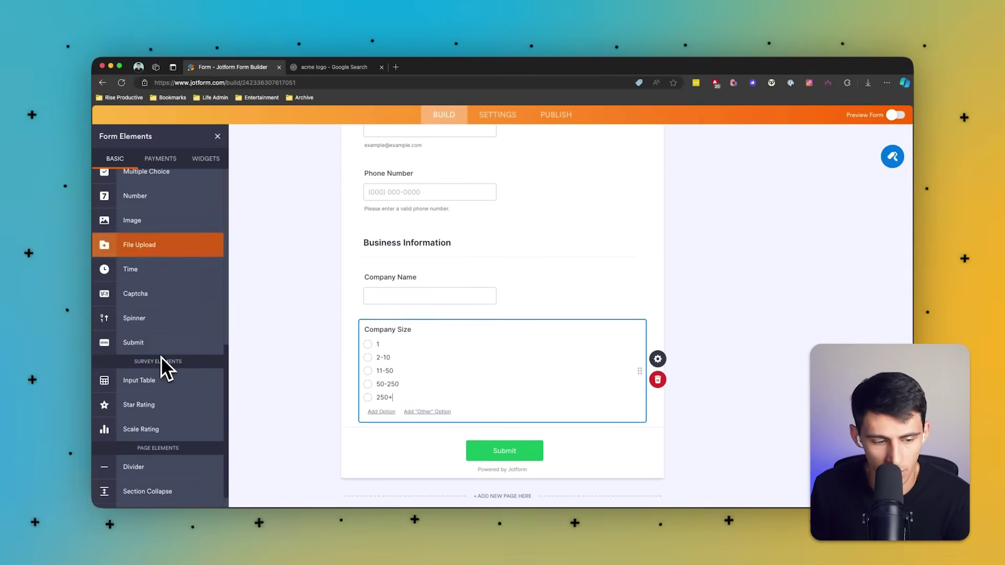
{"action": "scroll", "coordinate": [461, 332], "scroll_direction": "down", "scroll_amount": 1}
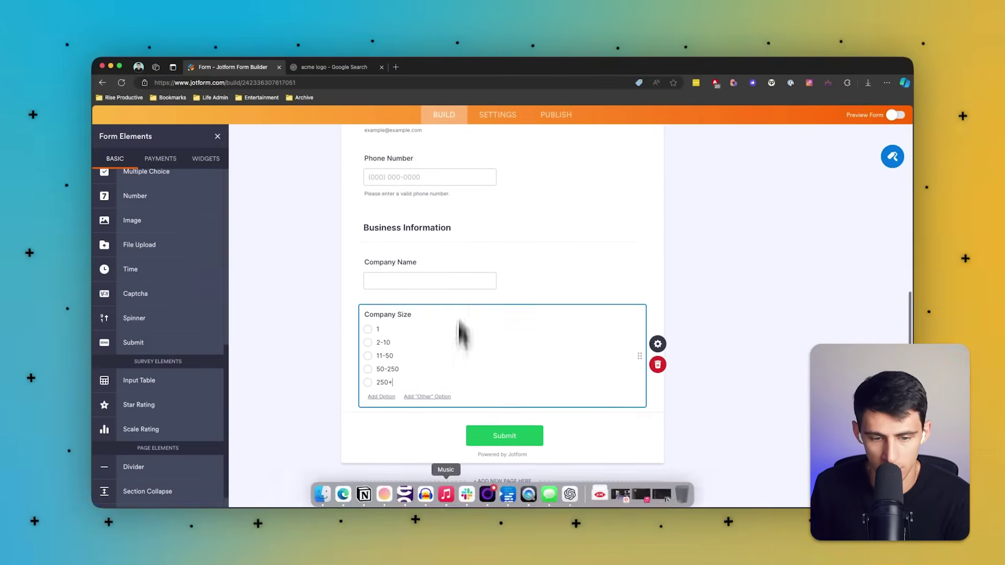
- Select the Project Details section of ChatGPT's answer: content type, goal, timeline and budget
{"action": "left_click", "coordinate": [495, 250]}
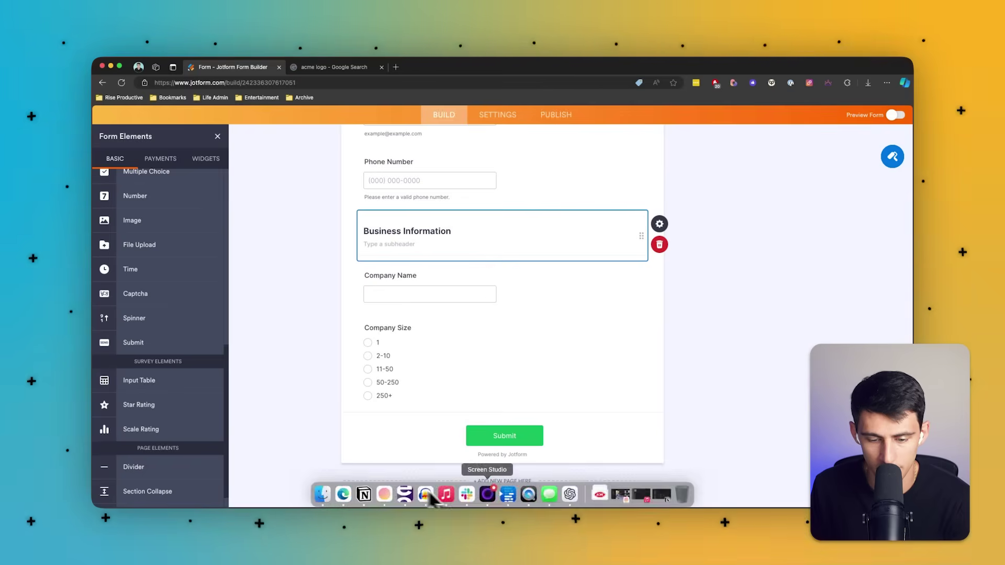
{"action": "key", "text": "super+Tab"}
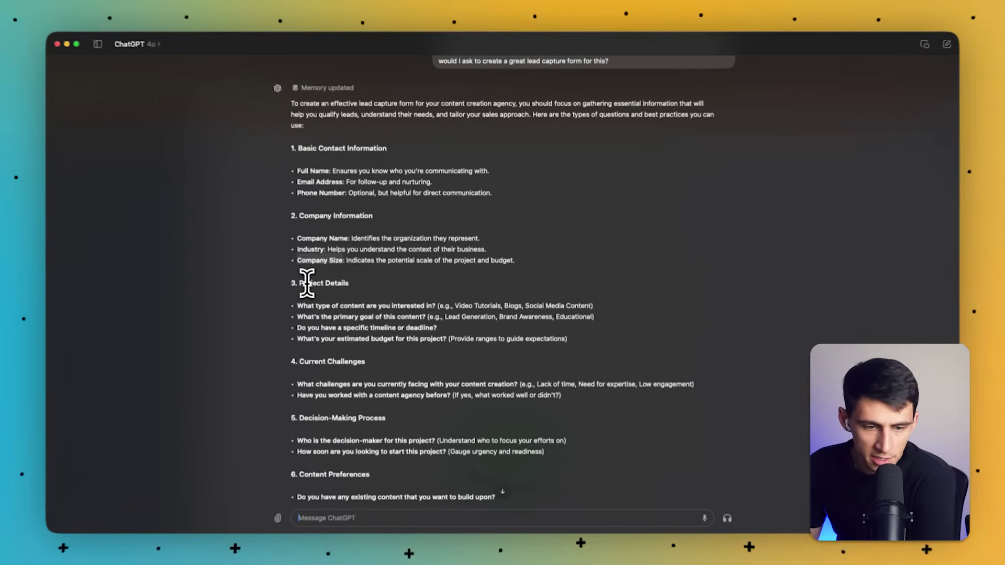
{"action": "left_click_drag", "start_coordinate": [323, 283], "coordinate": [361, 289]}
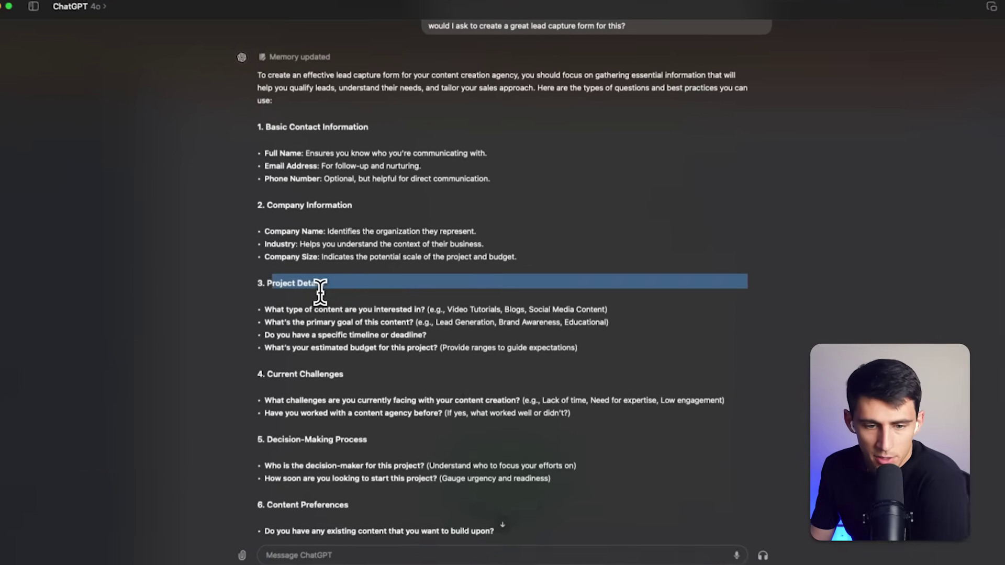
{"action": "left_click", "coordinate": [321, 292]}
{"action": "triple_click", "coordinate": [328, 309]}
{"action": "left_click", "coordinate": [333, 327]}
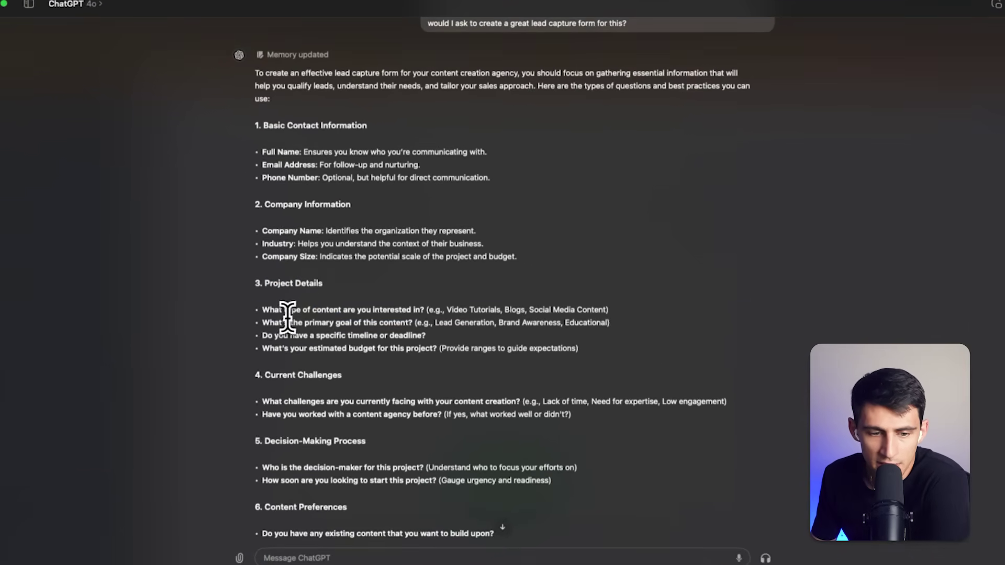
{"action": "left_click_drag", "start_coordinate": [269, 320], "coordinate": [277, 286]}
{"action": "scroll", "coordinate": [285, 291], "scroll_direction": "down", "scroll_amount": 3}
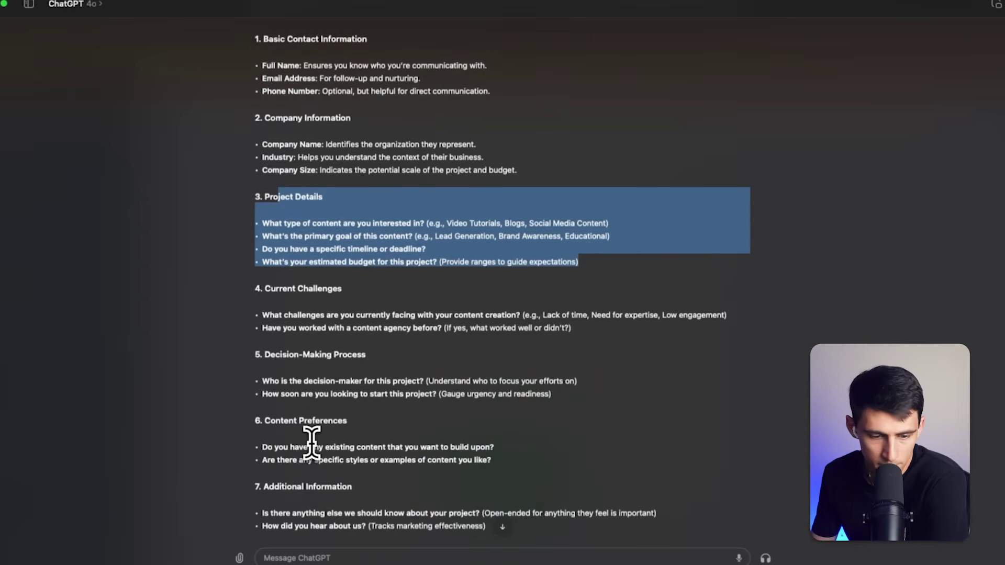
{"action": "scroll", "coordinate": [283, 439], "scroll_direction": "down", "scroll_amount": 3}
{"action": "scroll", "coordinate": [387, 440], "scroll_direction": "down", "scroll_amount": 1}
{"action": "scroll", "coordinate": [391, 428], "scroll_direction": "up", "scroll_amount": 4}
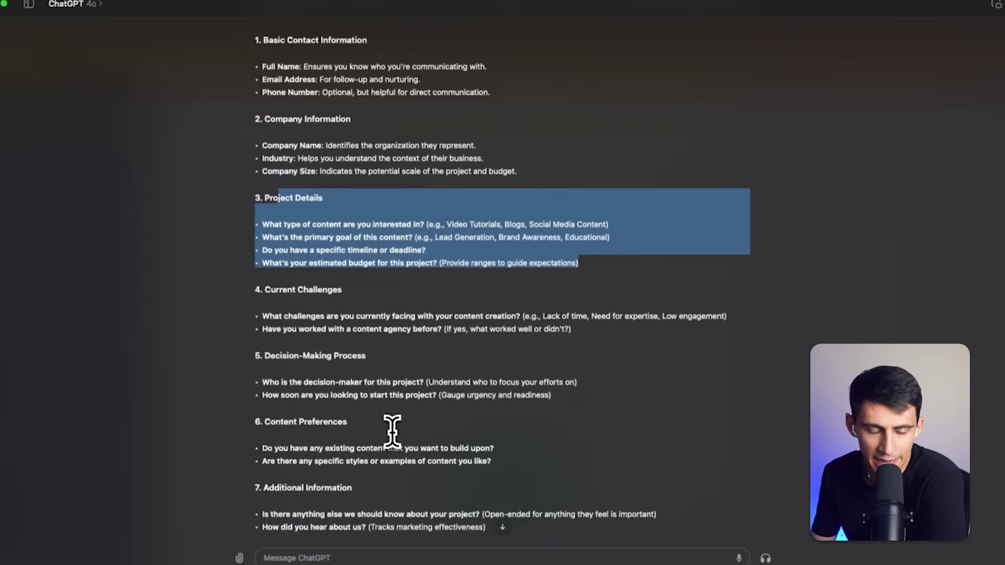
{"action": "scroll", "coordinate": [312, 262], "scroll_direction": "up", "scroll_amount": 3}
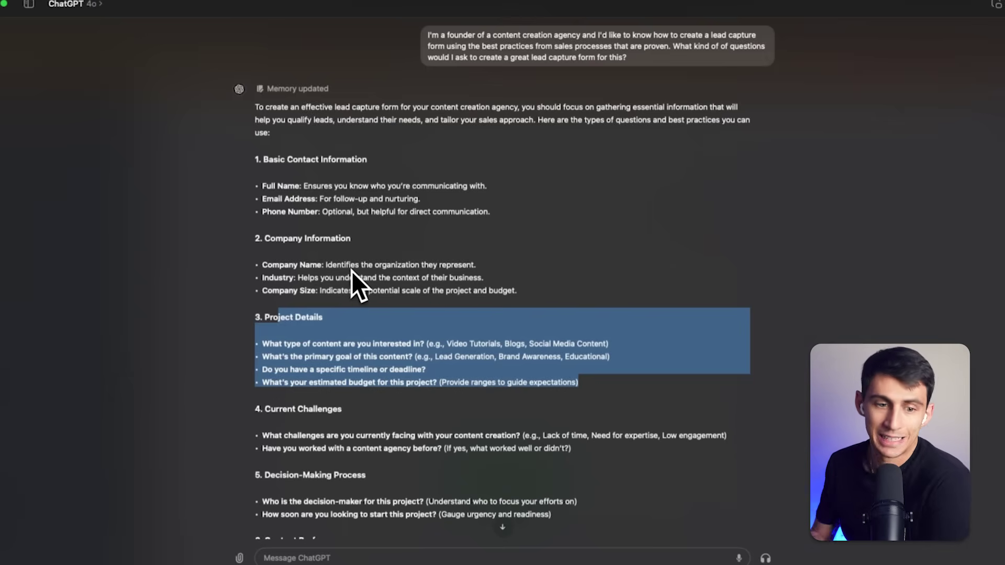
- Ask ChatGPT for the three key questions beyond sections 1 and 2: content goal, challenges, budget
{"action": "left_click", "coordinate": [376, 556]}
{"action": "type", "text": "what"}
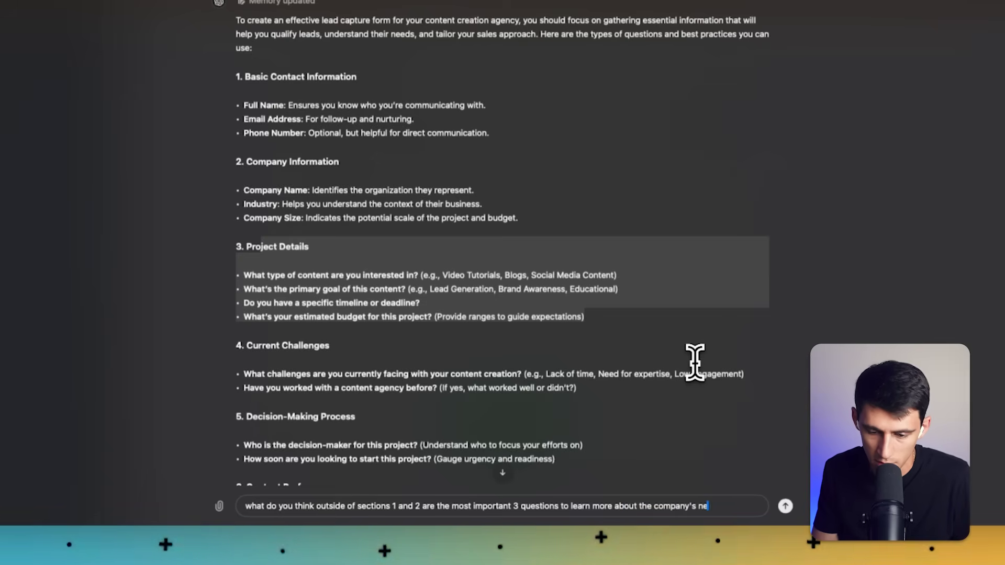
{"action": "type", "text": "ds"}
{"action": "key", "text": "Return"}
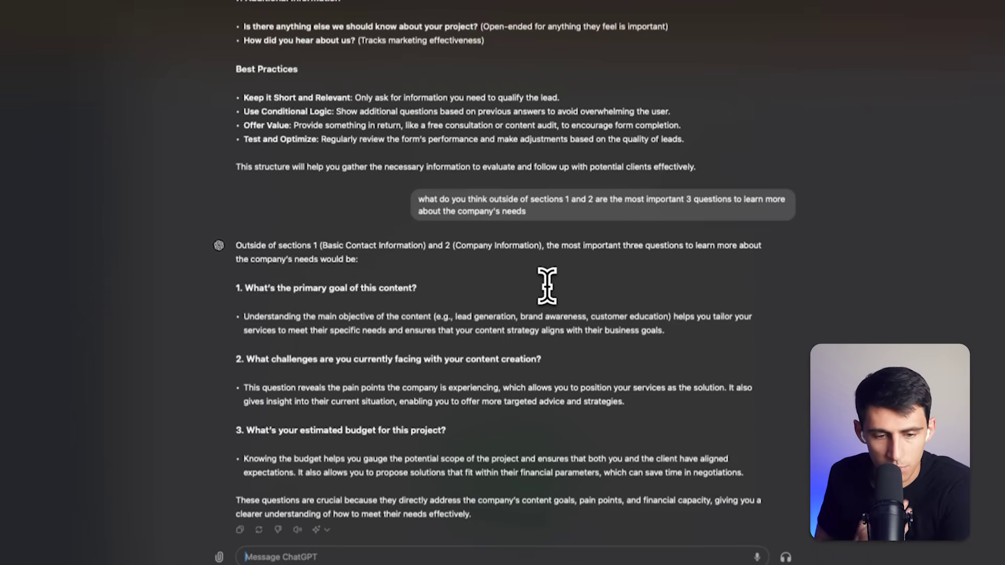
{"action": "triple_click", "coordinate": [547, 290]}
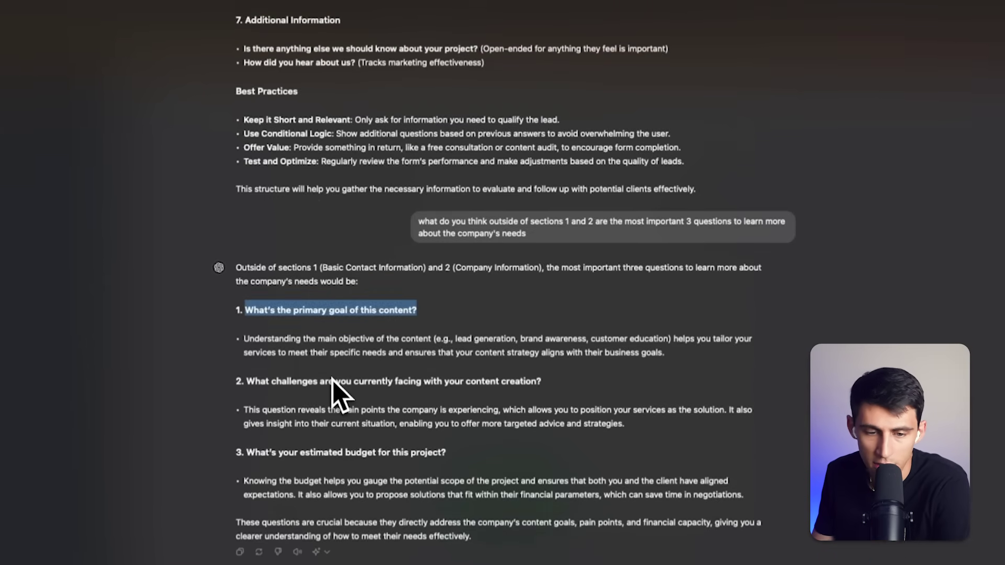
{"action": "scroll", "coordinate": [450, 322], "scroll_direction": "up", "scroll_amount": 12}
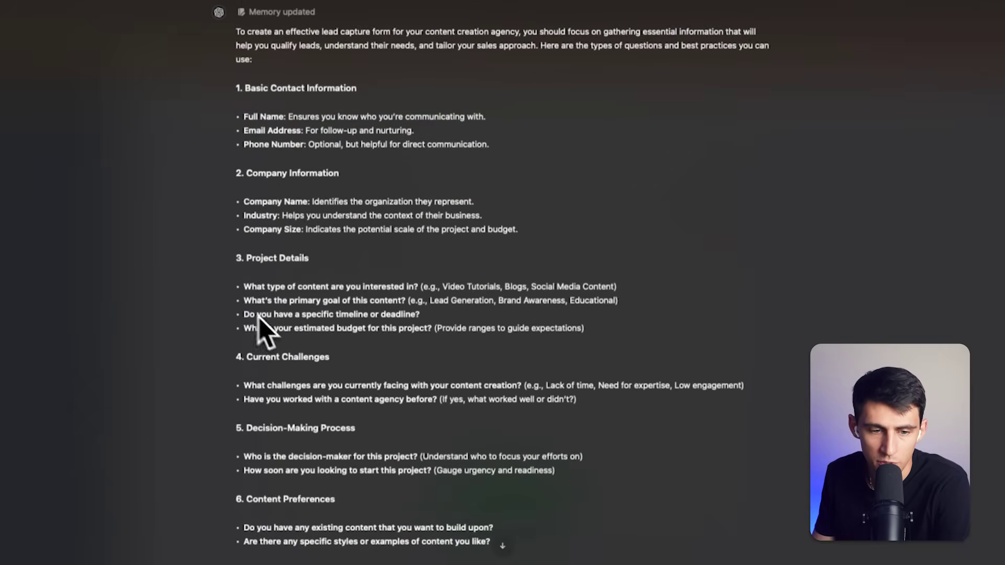
{"action": "left_click_drag", "start_coordinate": [244, 286], "coordinate": [434, 287]}
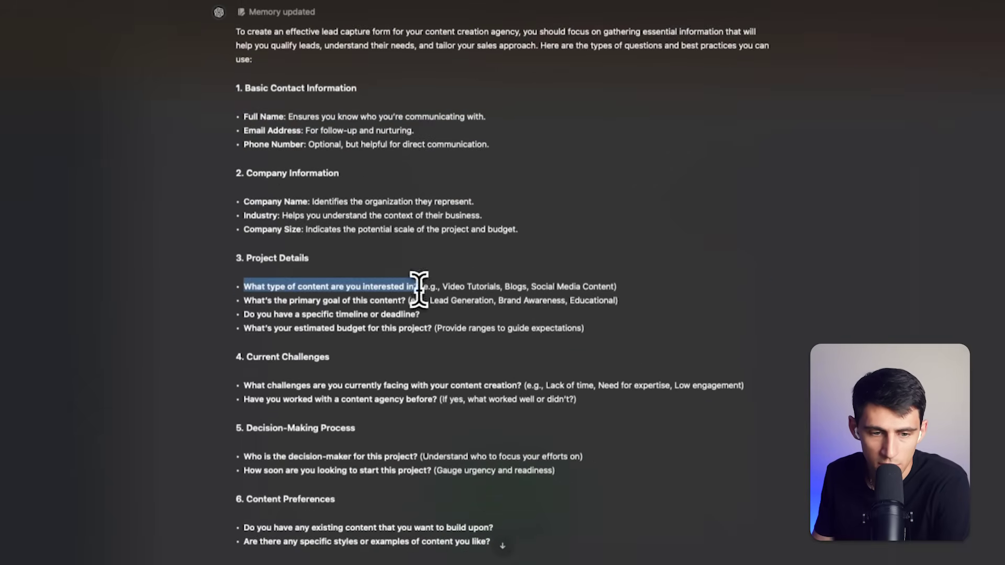
- Duplicate the Business Information heading below Company Size, with a Divider placed above it
{"action": "left_click", "coordinate": [281, 560]}
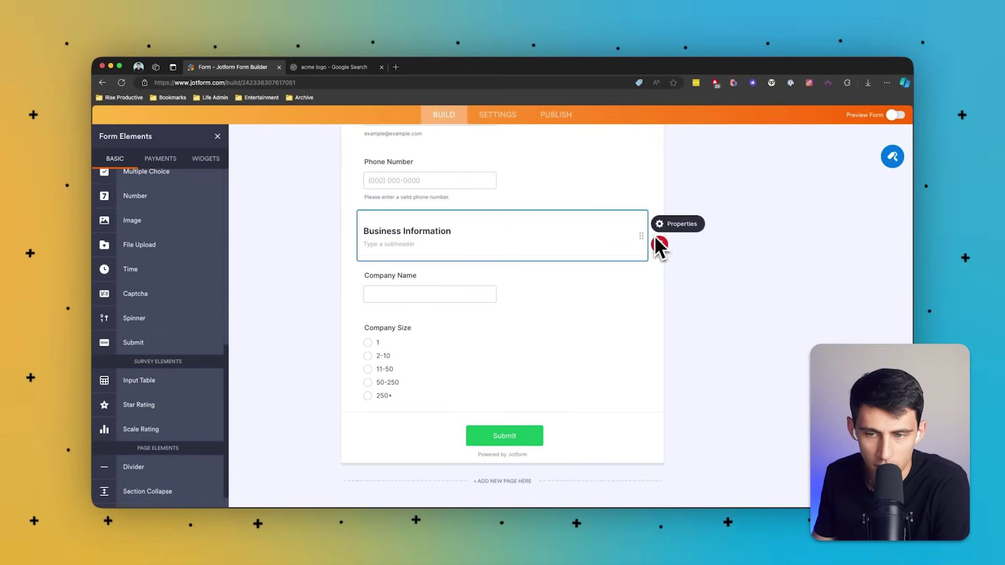
{"action": "left_click", "coordinate": [660, 225]}
{"action": "left_click", "coordinate": [770, 412]}
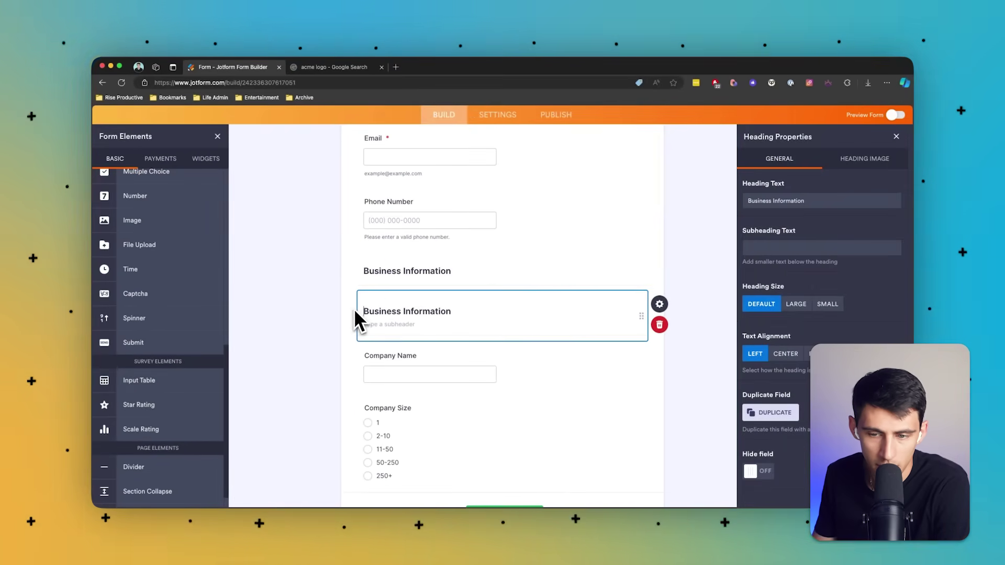
{"action": "left_click_drag", "start_coordinate": [628, 337], "coordinate": [599, 419]}
{"action": "scroll", "coordinate": [157, 445], "scroll_direction": "down", "scroll_amount": 1}
{"action": "left_click_drag", "start_coordinate": [134, 446], "coordinate": [414, 421]}
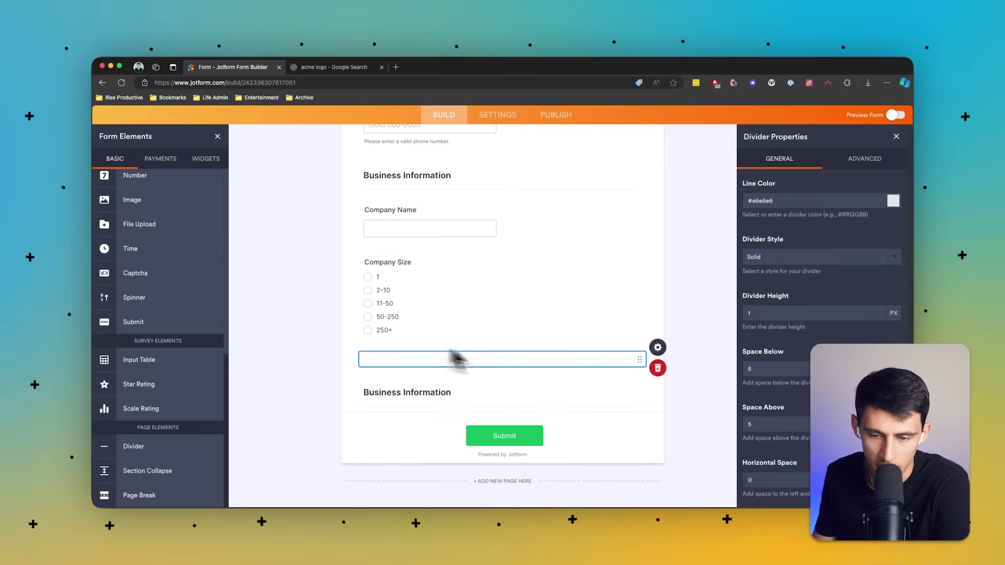
{"action": "scroll", "coordinate": [419, 371], "scroll_direction": "up", "scroll_amount": 3}
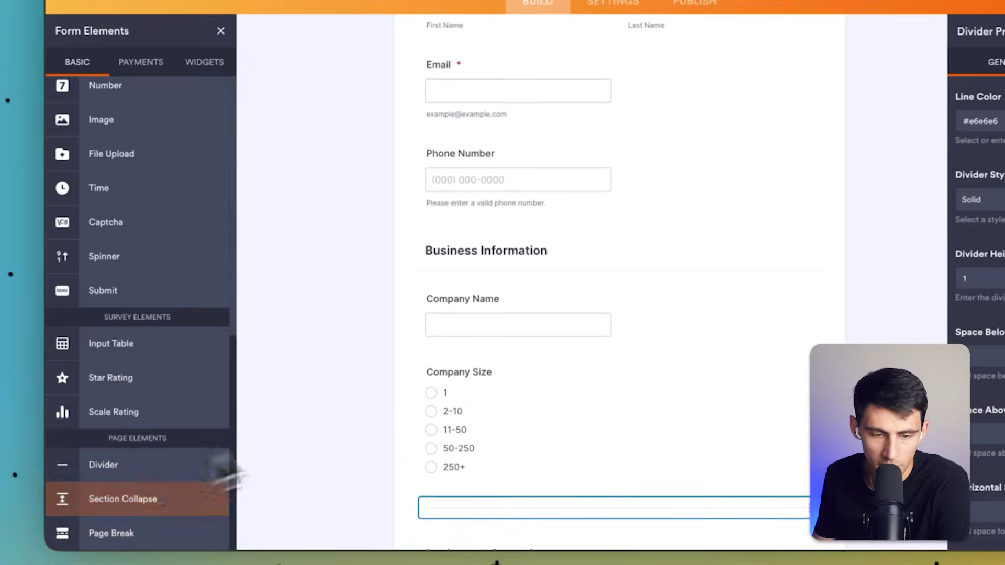
{"action": "scroll", "coordinate": [611, 388], "scroll_direction": "down", "scroll_amount": 3}
- Retitle the copied heading 'Project Details'
{"action": "left_click", "coordinate": [469, 373]}
{"action": "left_click", "coordinate": [470, 384]}
{"action": "type", "text": "Project"}
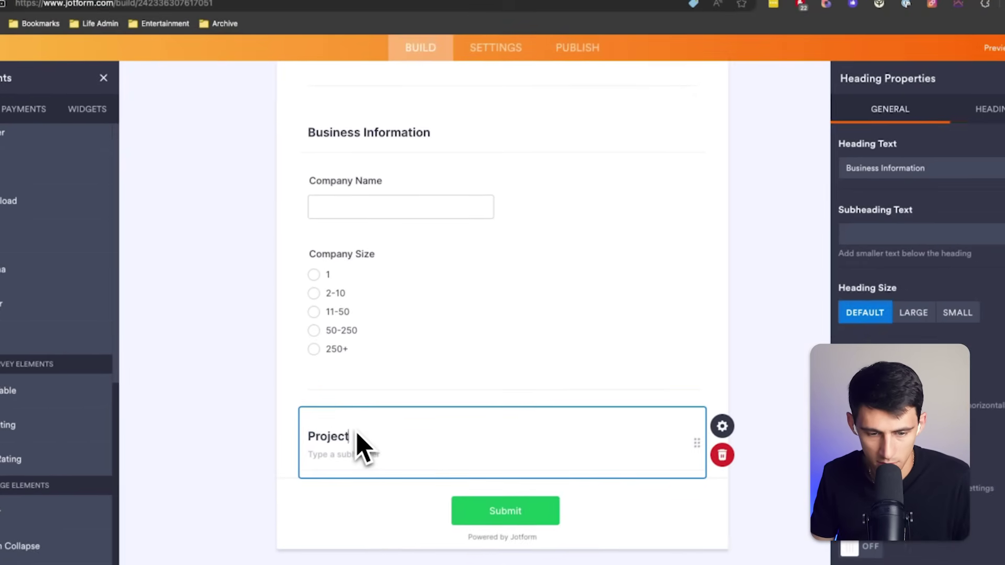
{"action": "type", "text": " Details"}
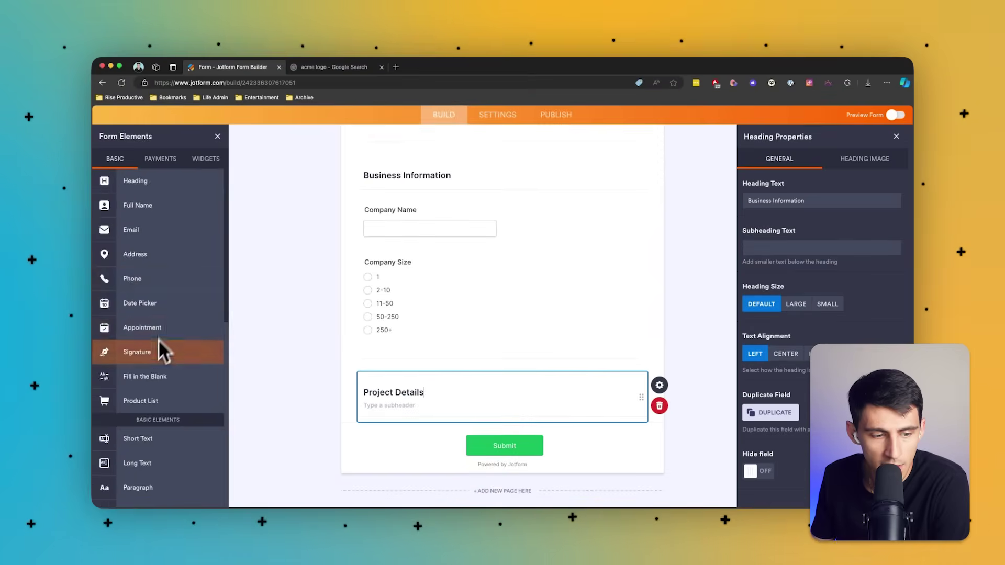
{"action": "scroll", "coordinate": [158, 352], "scroll_direction": "down", "scroll_amount": 6}
- Polish the content-type question wording and its YouTube Videos, LinkedIn Posts, Tweets, TikTok Videos options, then return to ChatGPT
{"action": "left_click_drag", "start_coordinate": [146, 214], "coordinate": [486, 471]}
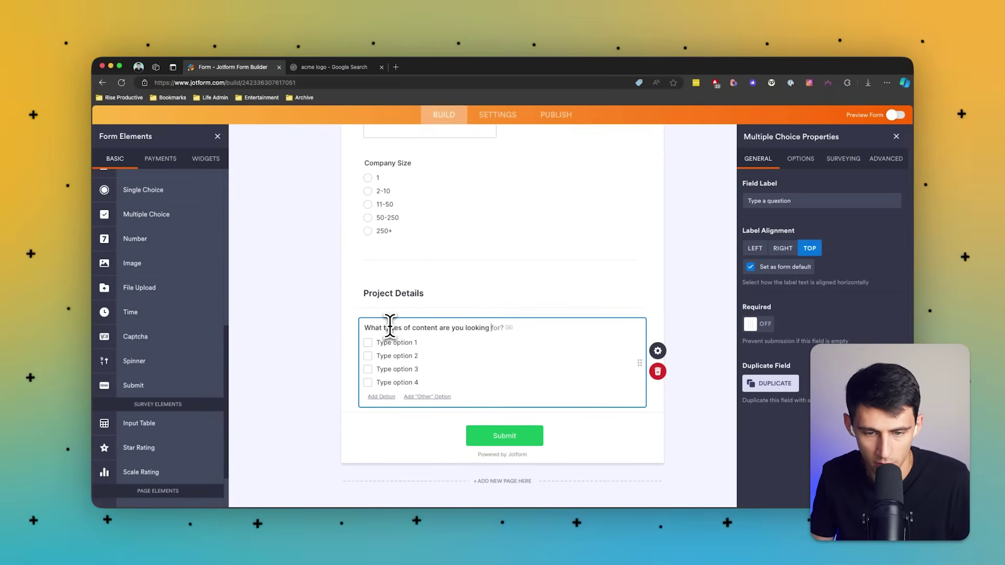
{"action": "left_click", "coordinate": [390, 326]}
{"action": "type", "text": "(s"}
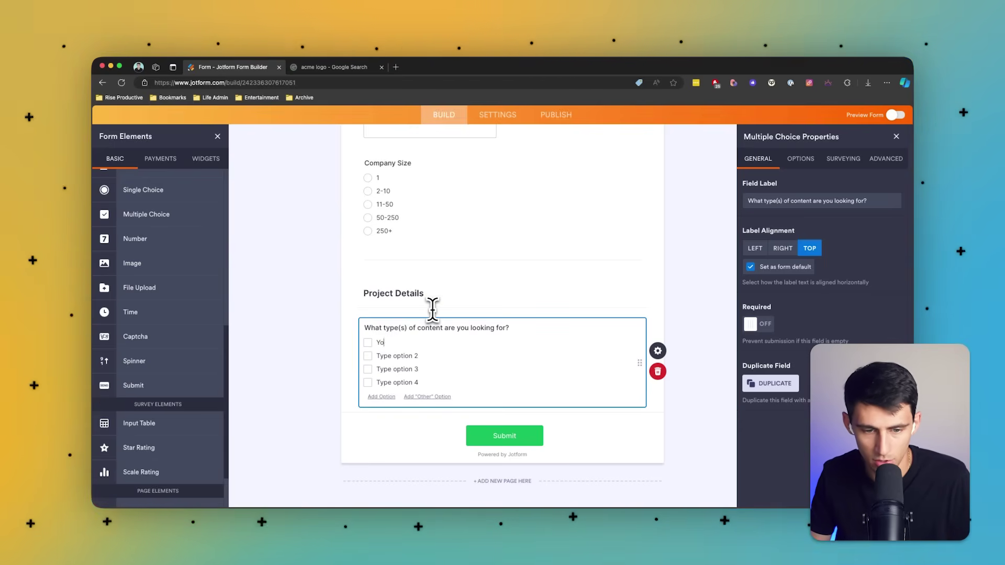
{"action": "left_click", "coordinate": [407, 356]}
{"action": "type", "text": "LinkedIn Posts"}
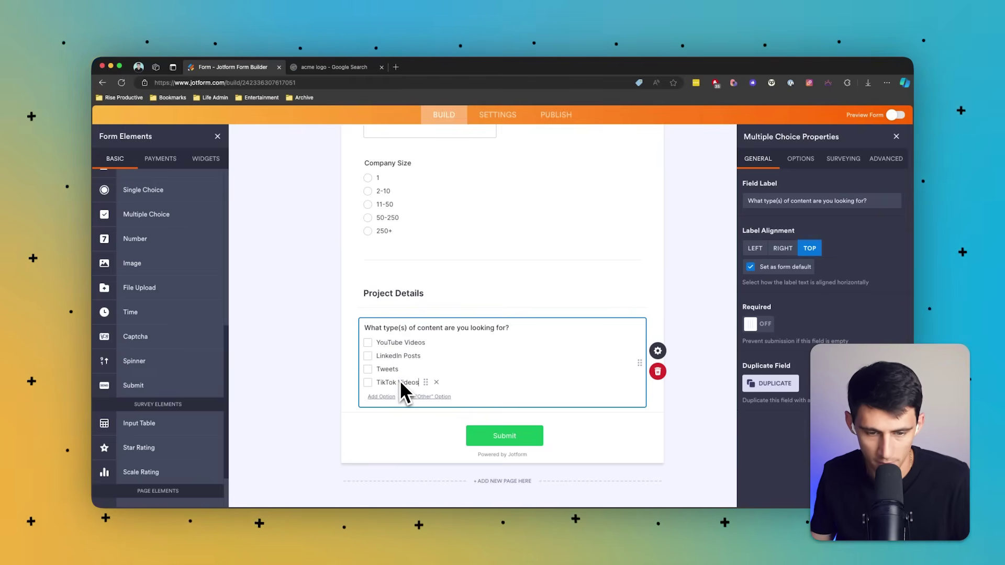
{"action": "mouse_move", "coordinate": [465, 503]}
{"action": "left_click", "coordinate": [573, 496]}
- Copy ChatGPT's content-creation challenges question for use in the form
{"action": "scroll", "coordinate": [411, 438], "scroll_direction": "down", "scroll_amount": 10}
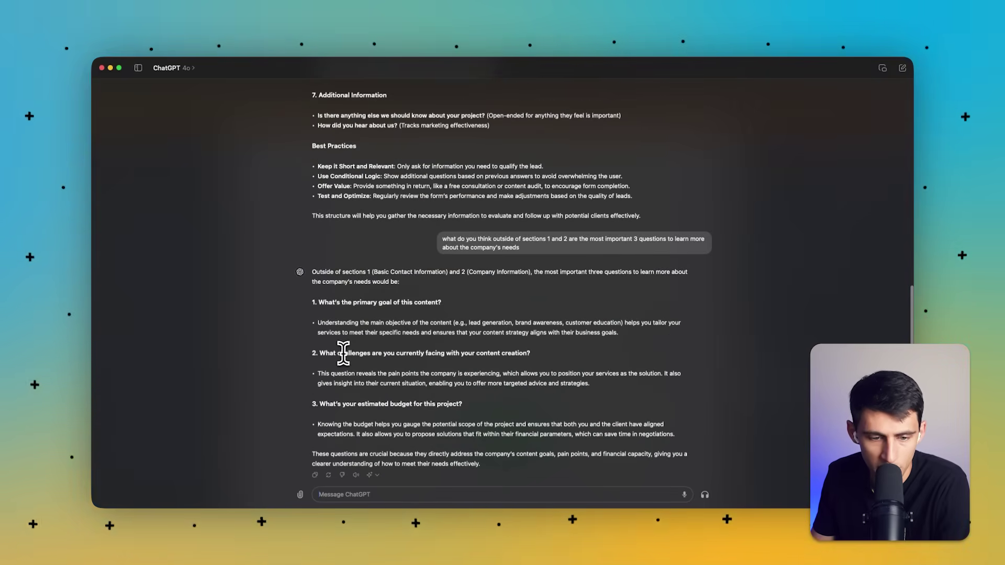
{"action": "left_click_drag", "start_coordinate": [320, 354], "coordinate": [541, 348]}
{"action": "mouse_move", "coordinate": [508, 500]}
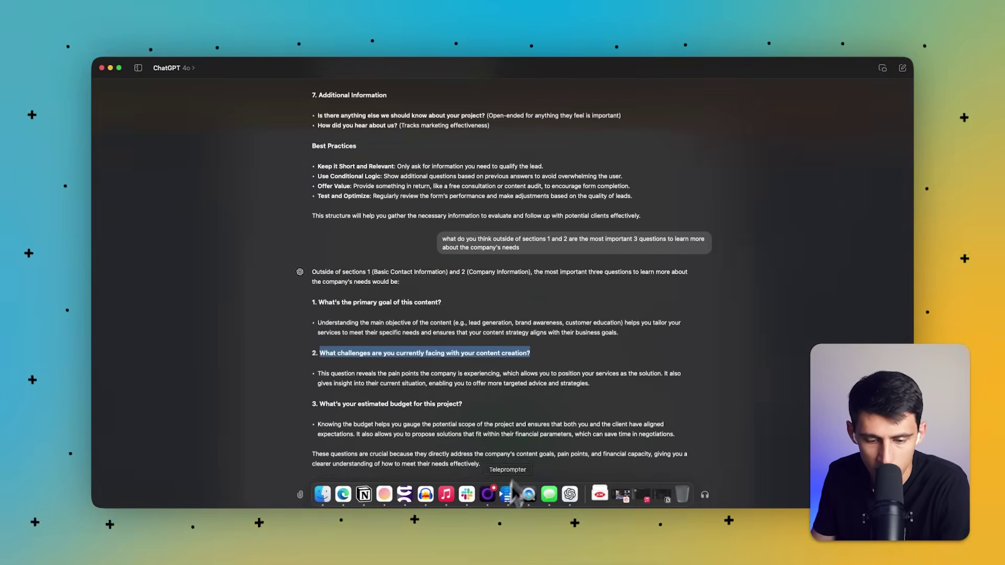
{"action": "left_click", "coordinate": [343, 494]}
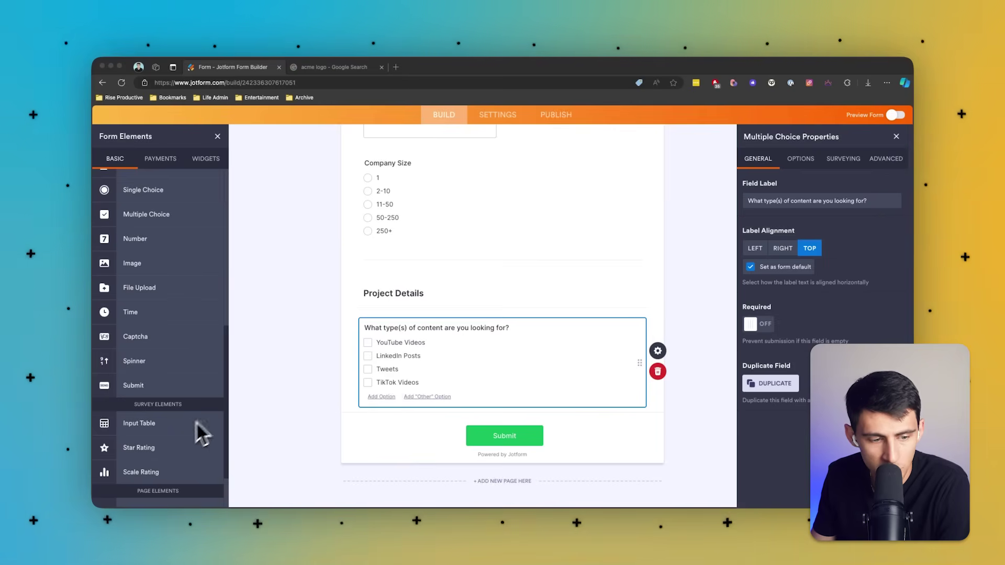
- Add a Long Text question below the content-type checkbox question
{"action": "scroll", "coordinate": [188, 425], "scroll_direction": "down", "scroll_amount": 2}
{"action": "scroll", "coordinate": [173, 427], "scroll_direction": "up", "scroll_amount": 7}
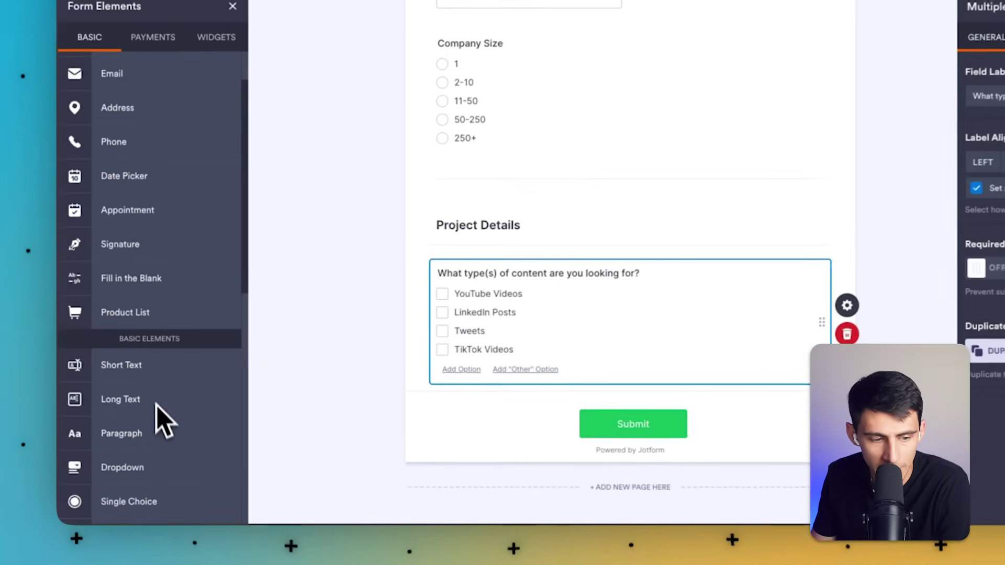
{"action": "left_click_drag", "start_coordinate": [131, 400], "coordinate": [605, 424]}
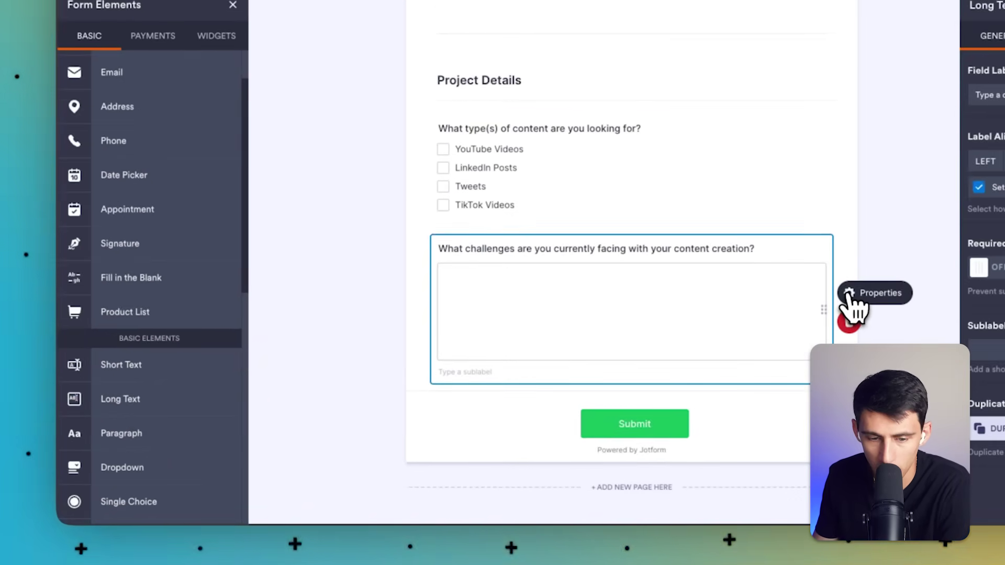
{"action": "left_click", "coordinate": [849, 296]}
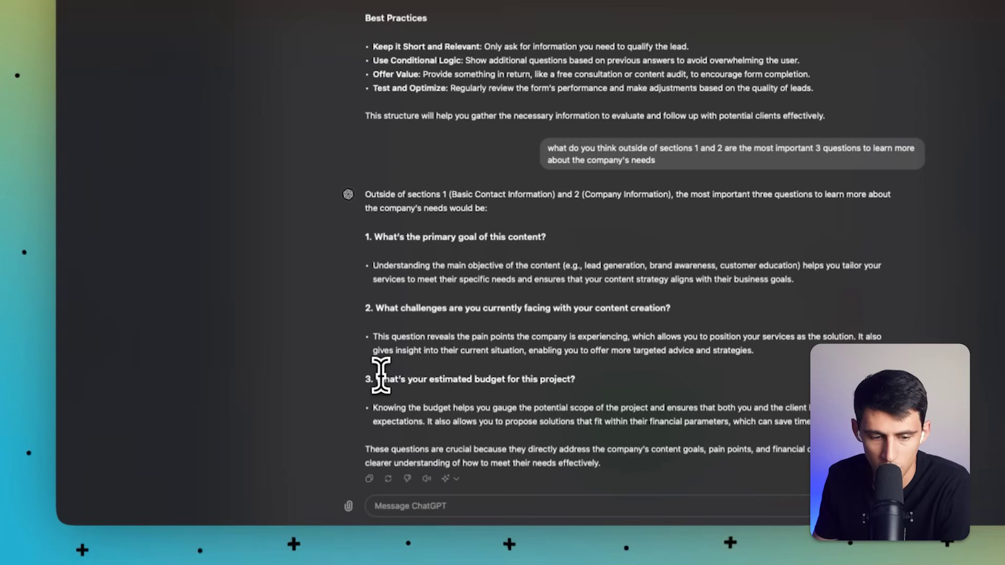
- Copy the primary-goal question from ChatGPT and select the long-text labels to replace with it
{"action": "mouse_move", "coordinate": [377, 379]}
{"action": "left_mouse_down"}
{"action": "mouse_move", "coordinate": [582, 379]}
{"action": "mouse_move", "coordinate": [382, 379]}
{"action": "left_mouse_up"}
{"action": "left_click", "coordinate": [394, 329]}
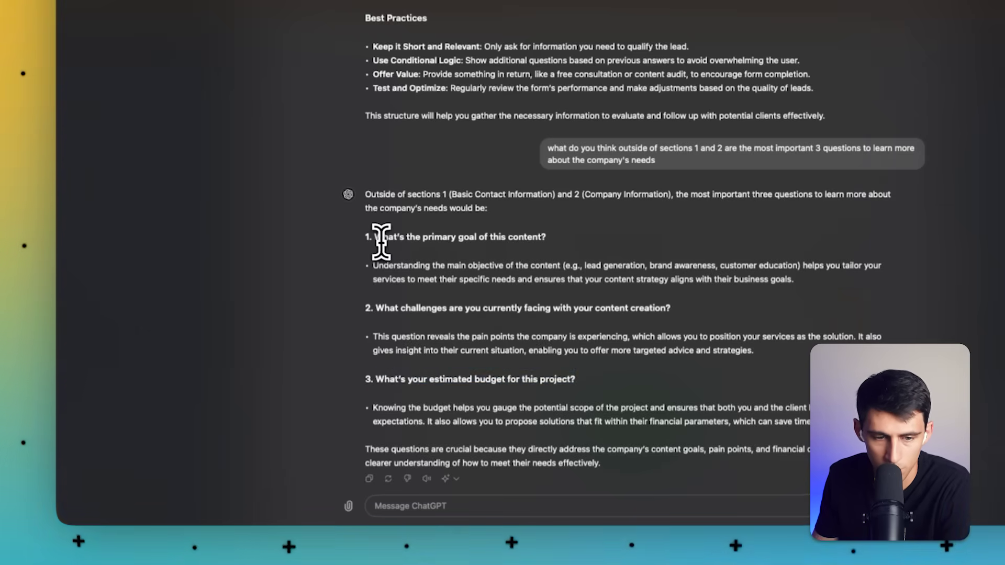
{"action": "left_click_drag", "start_coordinate": [374, 236], "coordinate": [574, 234]}
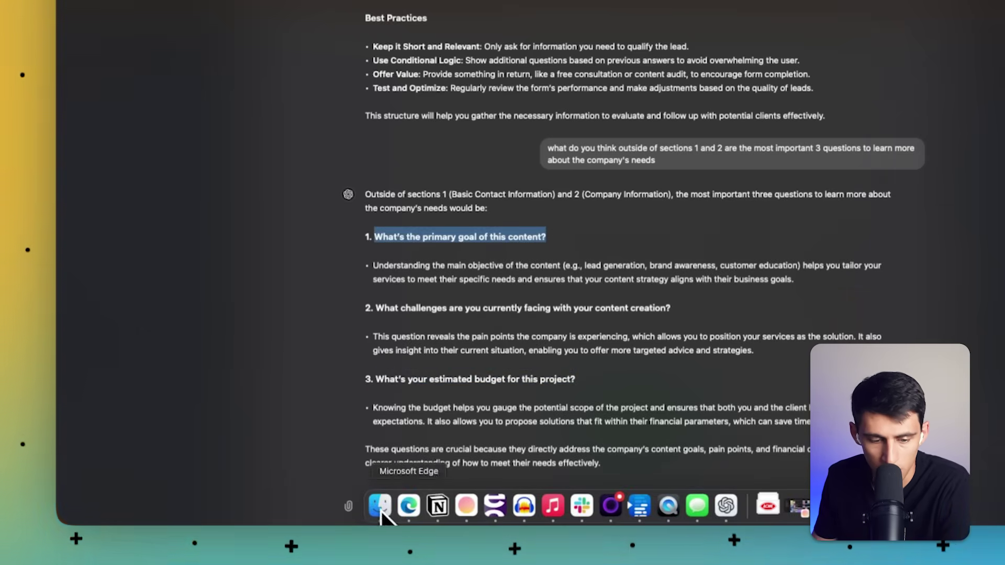
{"action": "key", "text": "super+Tab"}
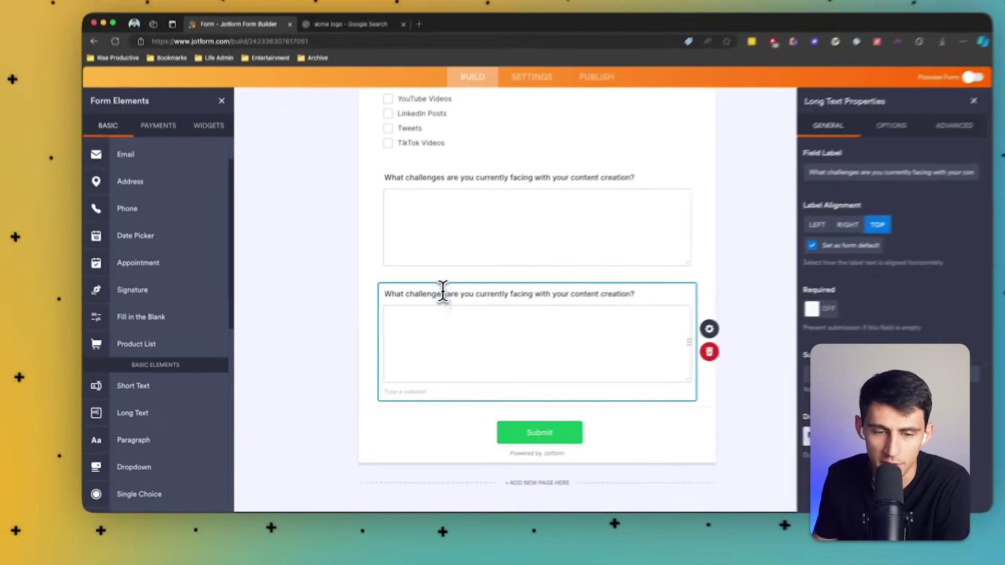
{"action": "triple_click", "coordinate": [443, 292]}
{"action": "triple_click", "coordinate": [460, 177]}
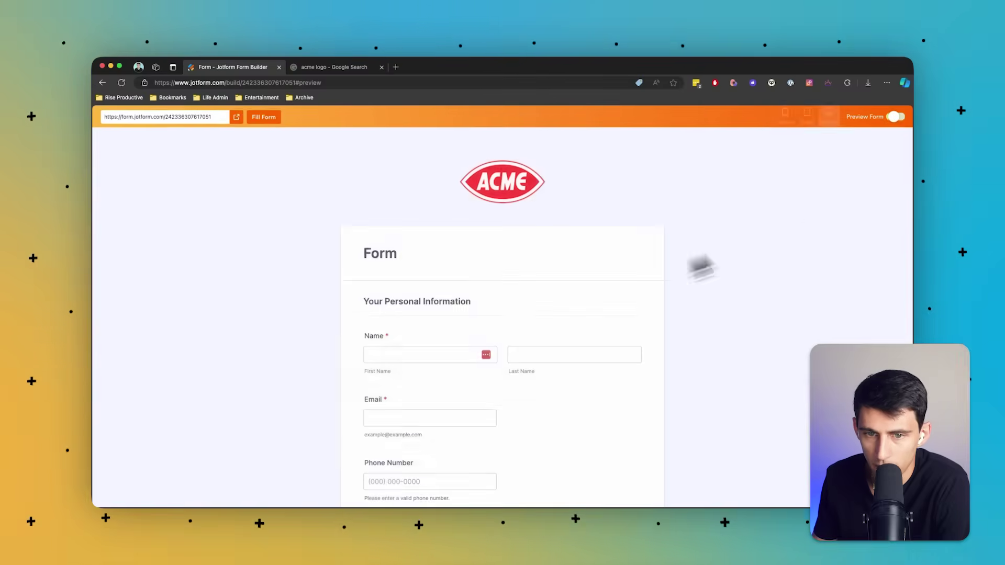
{"action": "scroll", "coordinate": [552, 292], "scroll_direction": "down", "scroll_amount": 8}
{"action": "scroll", "coordinate": [569, 293], "scroll_direction": "down", "scroll_amount": 2}
{"action": "scroll", "coordinate": [471, 303], "scroll_direction": "up", "scroll_amount": 10}
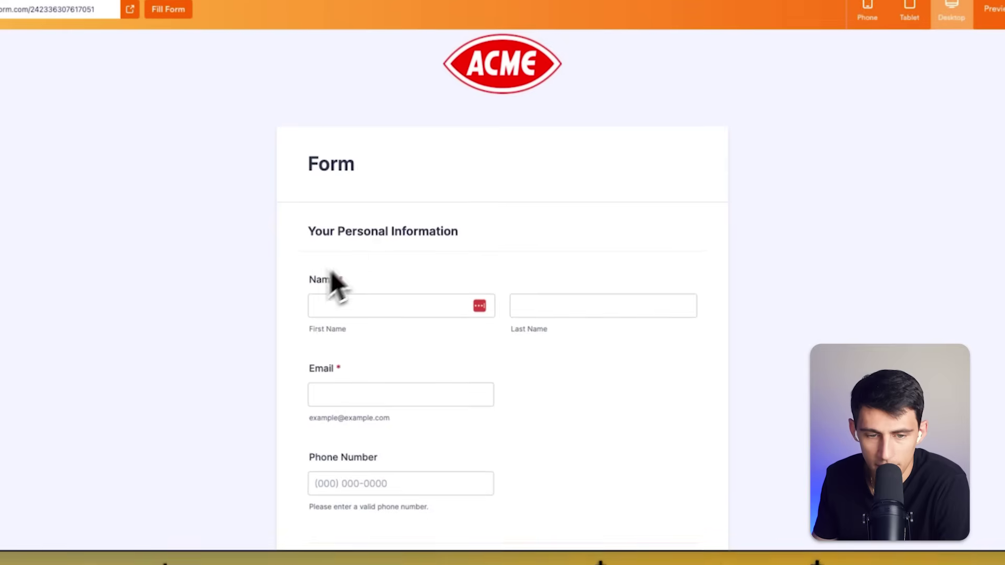
{"action": "scroll", "coordinate": [367, 264], "scroll_direction": "down", "scroll_amount": 4}
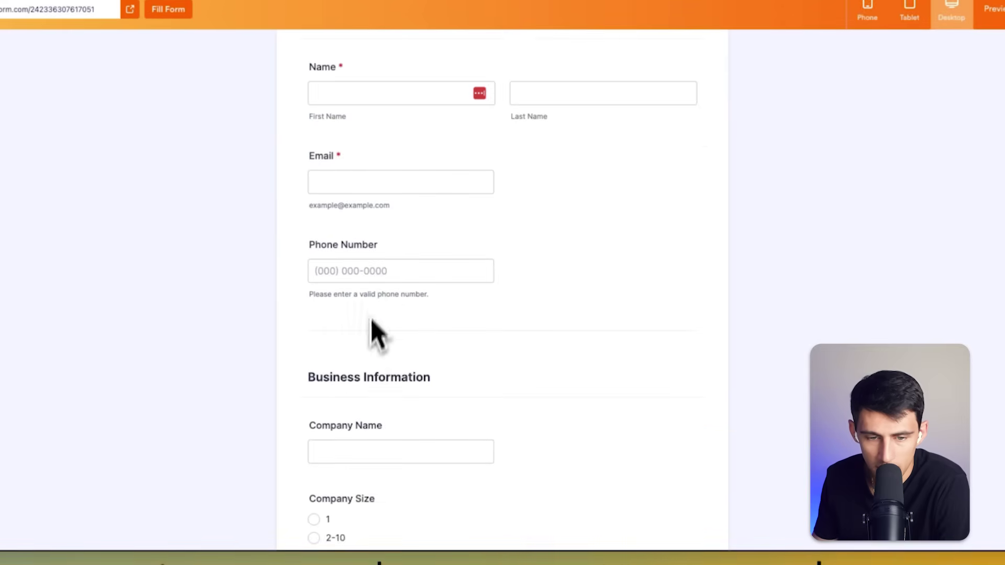
{"action": "scroll", "coordinate": [375, 324], "scroll_direction": "down", "scroll_amount": 6}
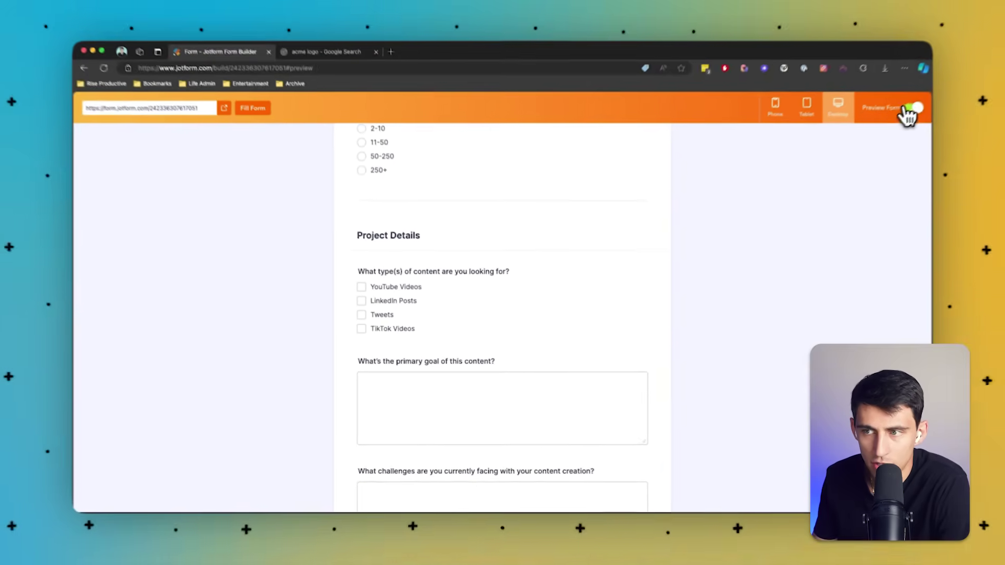
{"action": "left_click", "coordinate": [969, 69]}
{"action": "left_click", "coordinate": [387, 271]}
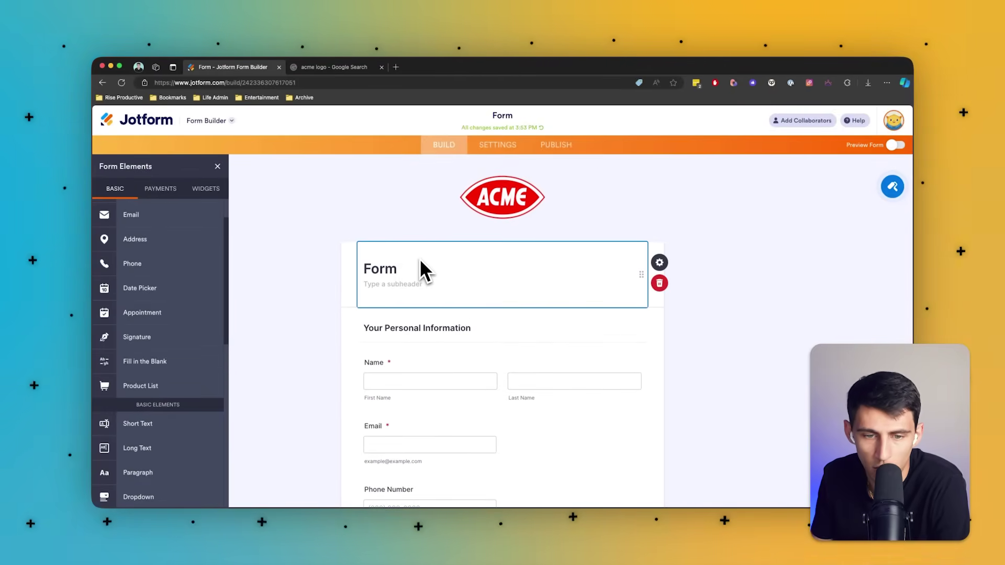
- Replace the 'Form' heading with 'Content Services Inquiry Form' and add the 'We're excited to learn more about your needs!' subheading
{"action": "double_click", "coordinate": [413, 278]}
{"action": "double_click", "coordinate": [822, 230]}
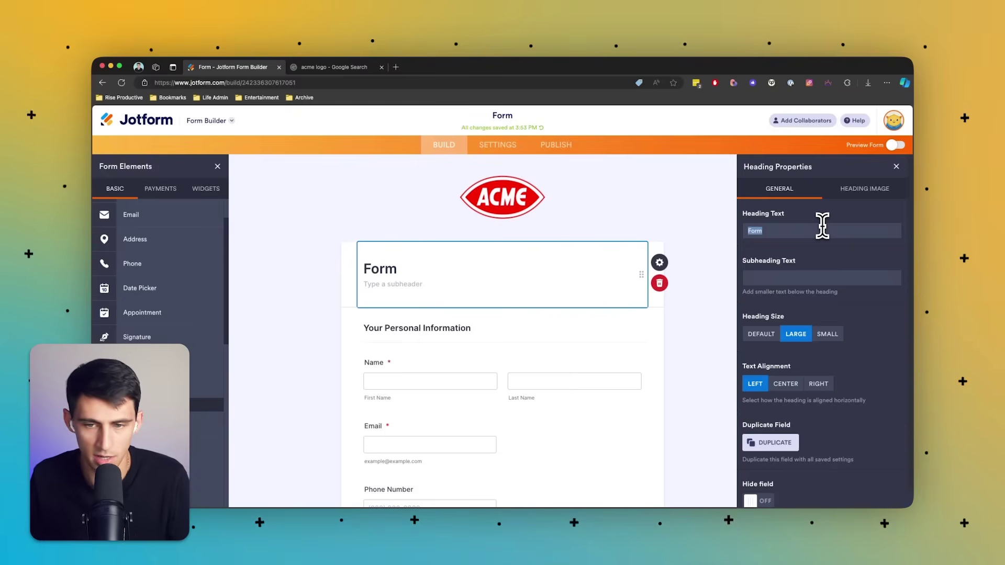
{"action": "type", "text": "Content Services Inquiry"}
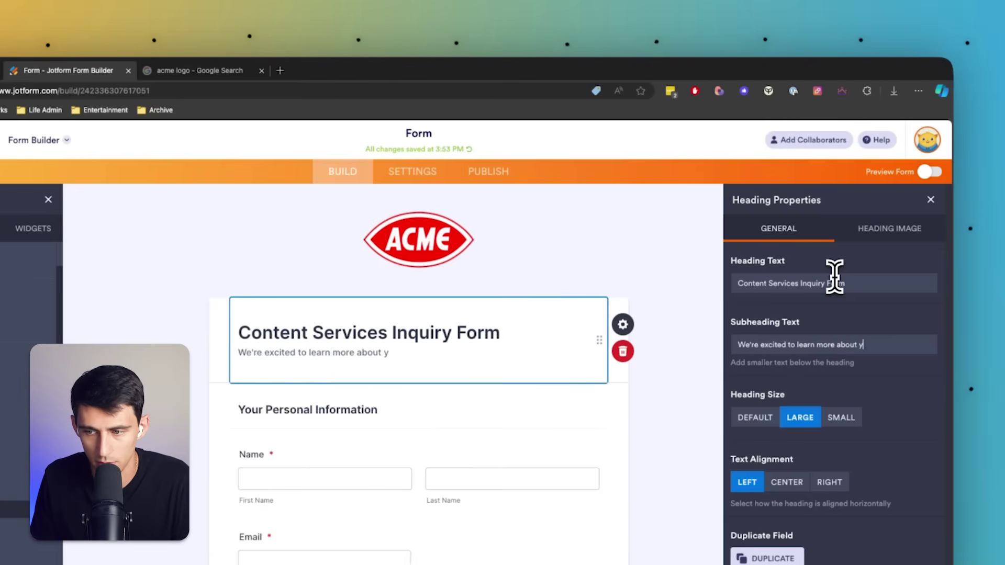
{"action": "type", "text": "!"}
{"action": "scroll", "coordinate": [356, 371], "scroll_direction": "down", "scroll_amount": 1}
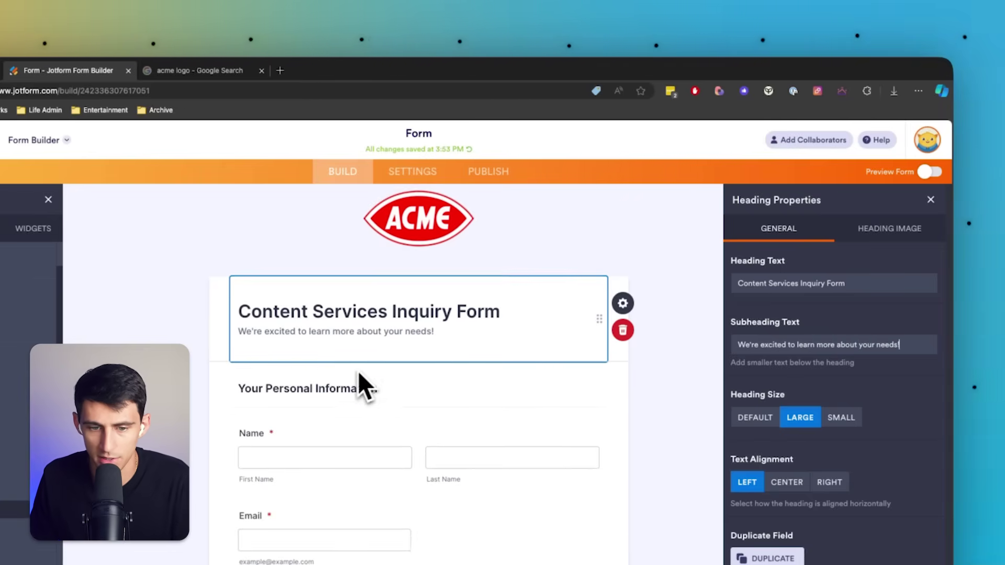
{"action": "left_click", "coordinate": [377, 382]}
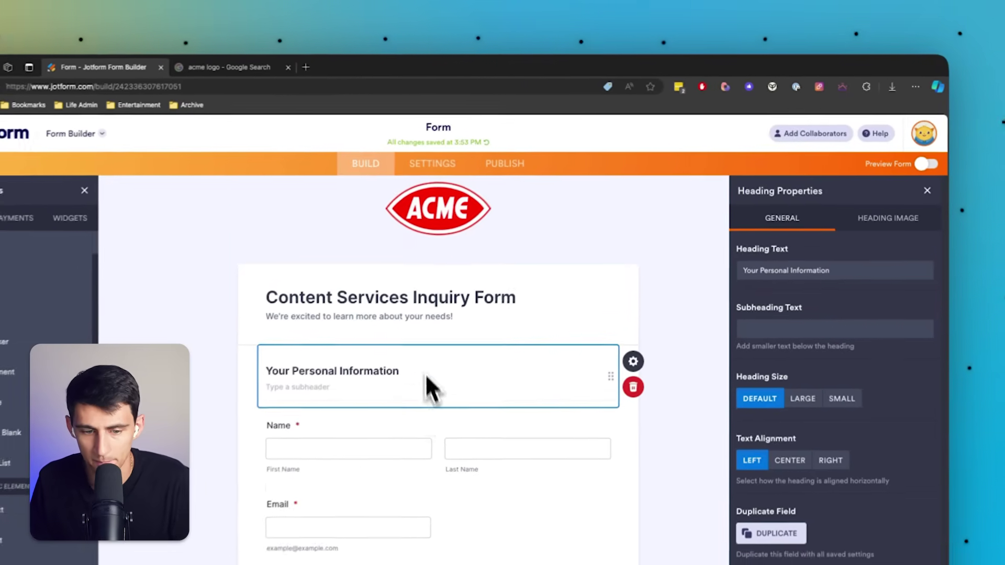
- Make the Company Name field required
{"action": "scroll", "coordinate": [440, 385], "scroll_direction": "down", "scroll_amount": 5}
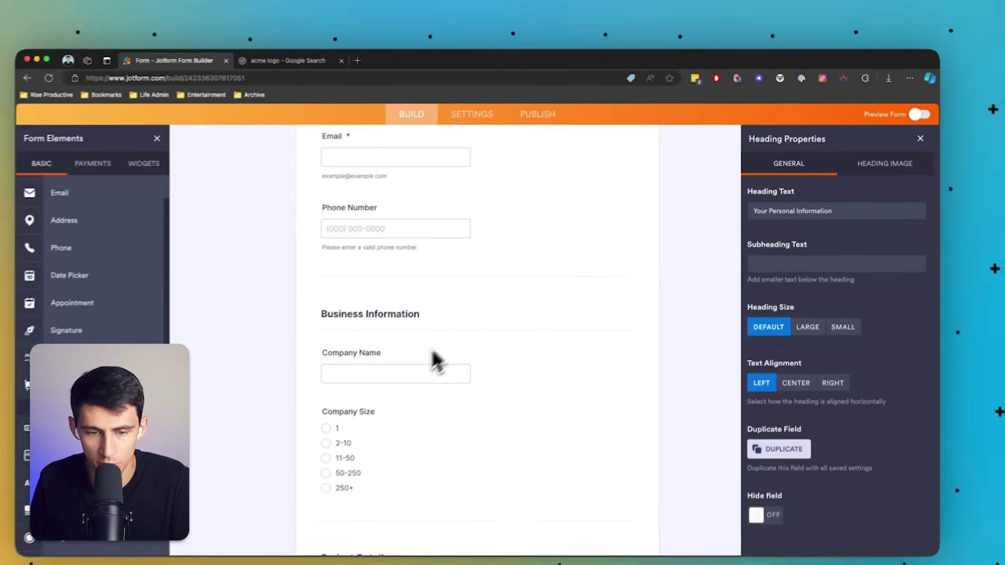
{"action": "left_click", "coordinate": [417, 343]}
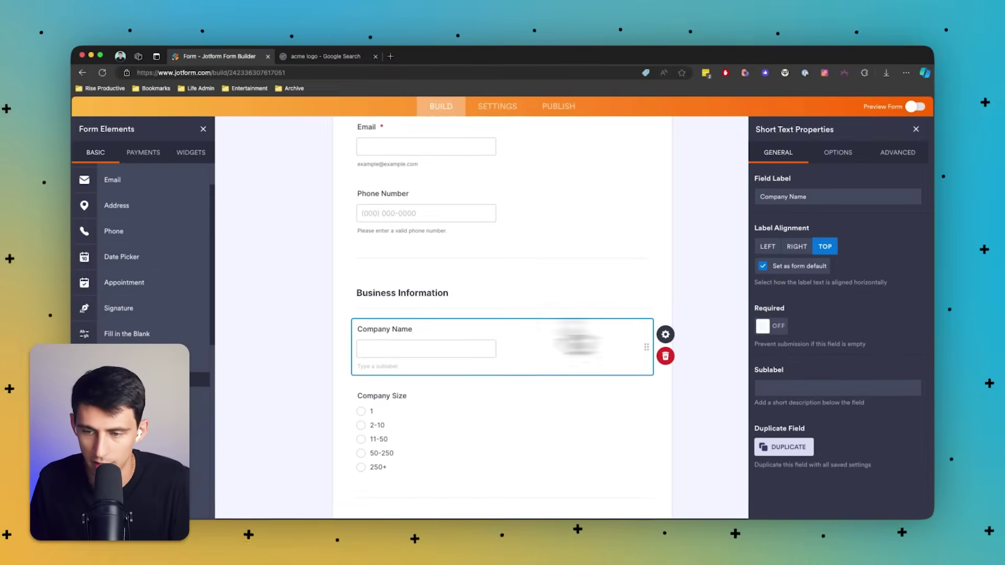
{"action": "left_click", "coordinate": [774, 326]}
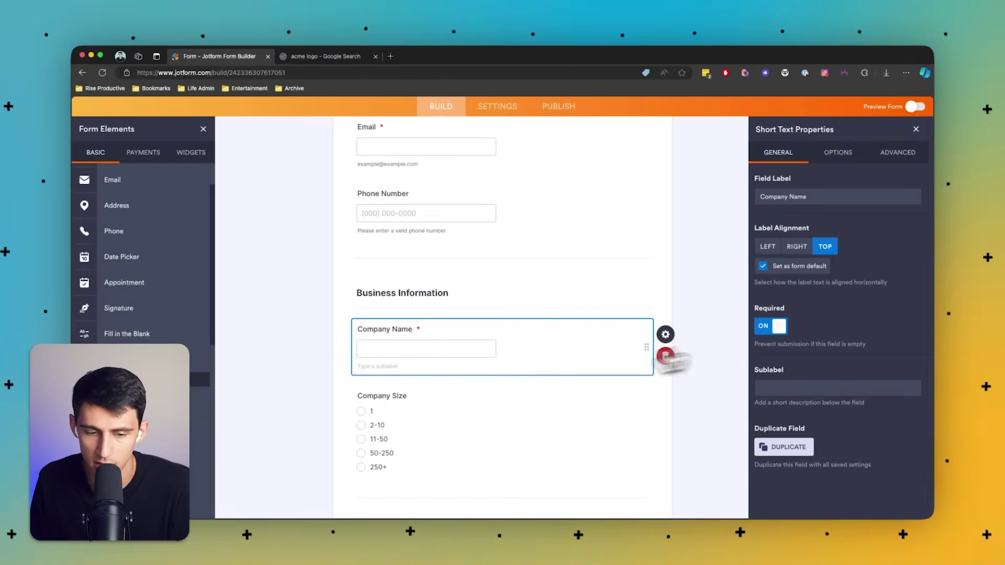
{"action": "left_click", "coordinate": [485, 383]}
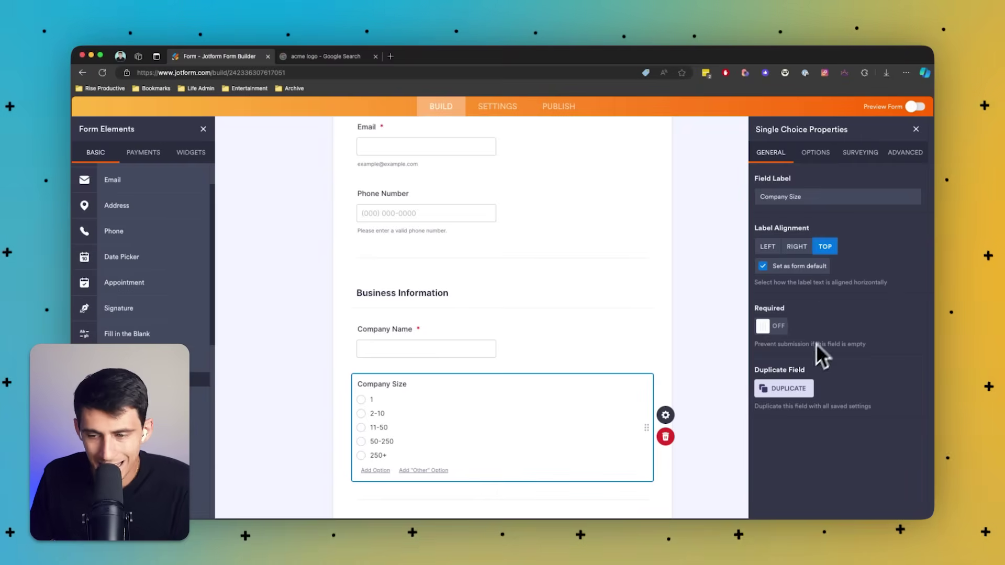
- Turn on Required for the content-type and primary-goal questions
{"action": "scroll", "coordinate": [546, 303], "scroll_direction": "down", "scroll_amount": 5}
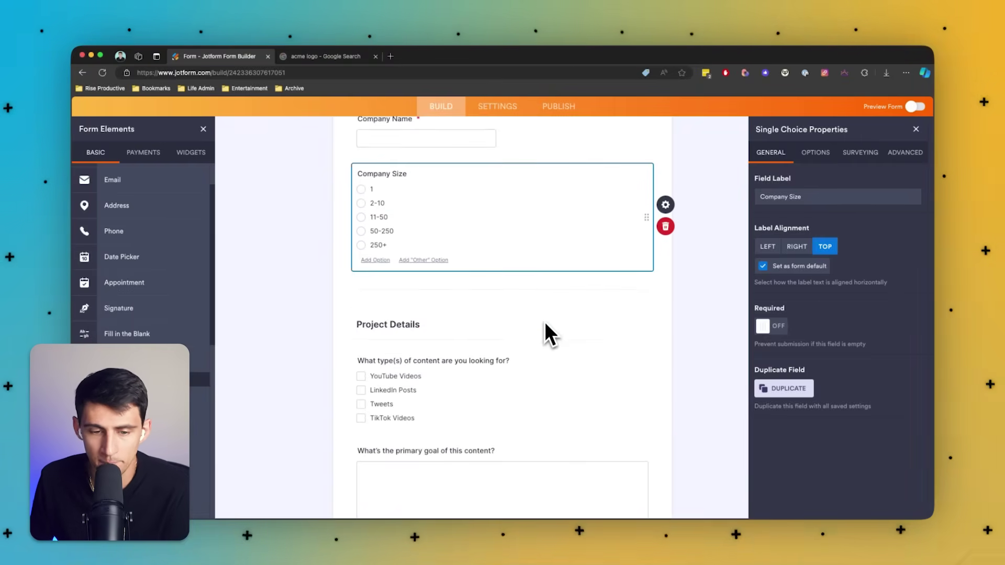
{"action": "left_click", "coordinate": [518, 374]}
{"action": "left_click", "coordinate": [763, 326]}
{"action": "scroll", "coordinate": [635, 353], "scroll_direction": "down", "scroll_amount": 2}
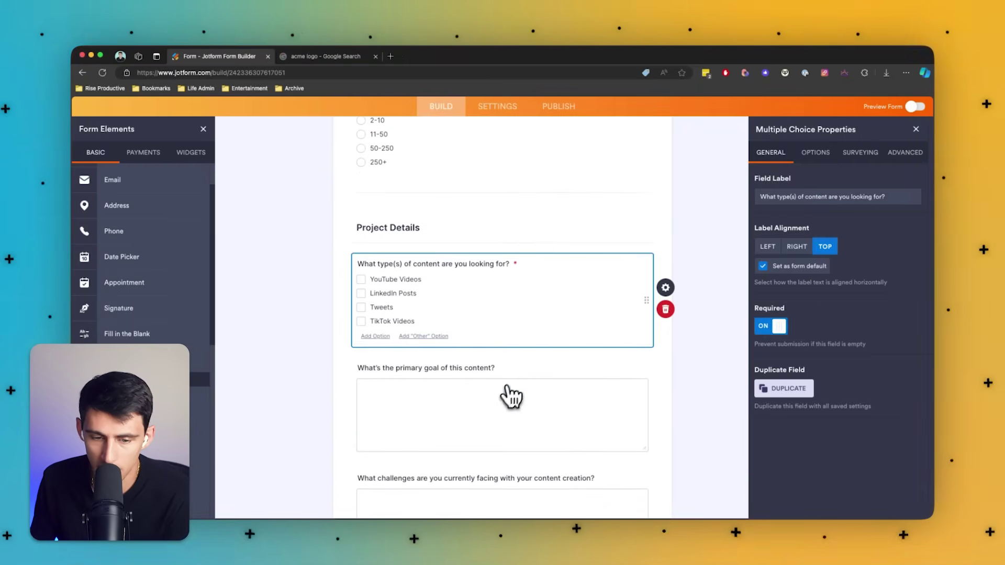
{"action": "left_click", "coordinate": [516, 363]}
{"action": "left_click", "coordinate": [763, 326]}
{"action": "scroll", "coordinate": [460, 356], "scroll_direction": "down", "scroll_amount": 4}
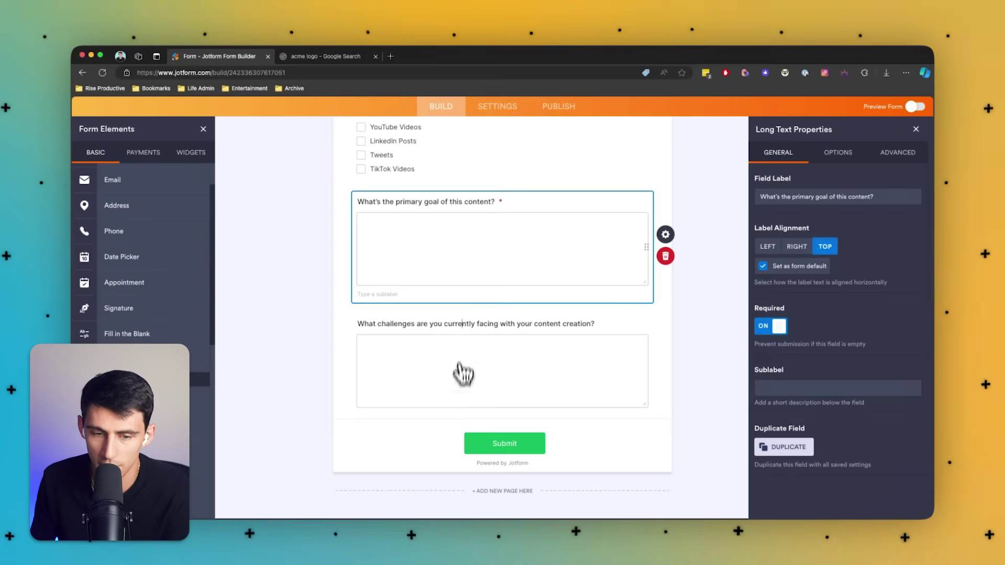
{"action": "left_click", "coordinate": [463, 325]}
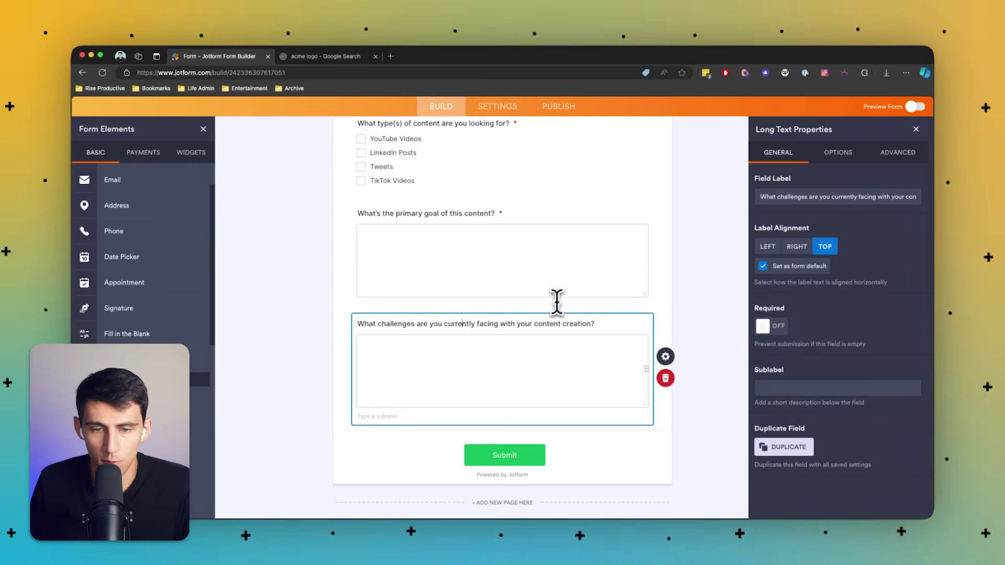
{"action": "scroll", "coordinate": [556, 302], "scroll_direction": "up", "scroll_amount": 10}
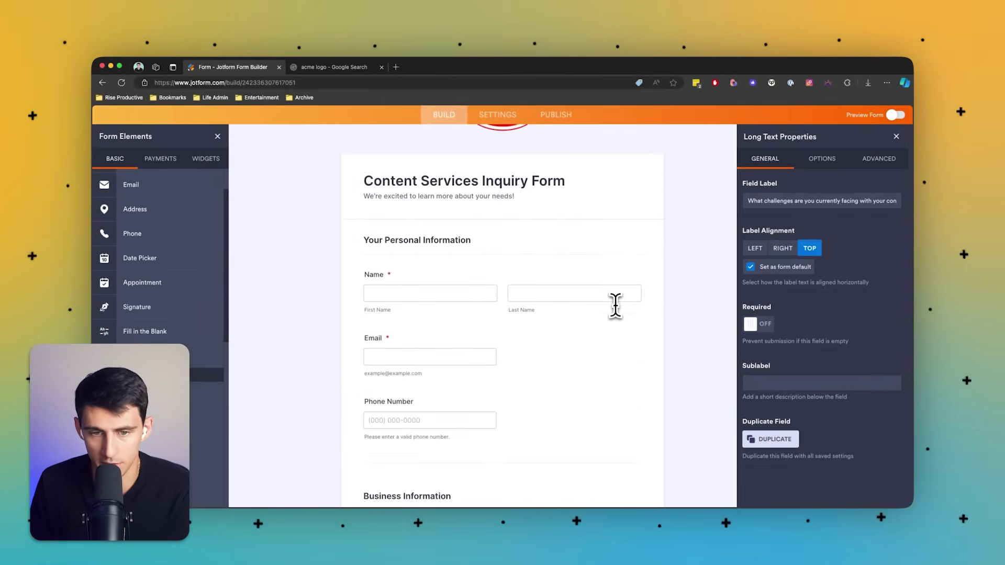
{"action": "scroll", "coordinate": [610, 303], "scroll_direction": "up", "scroll_amount": 5}
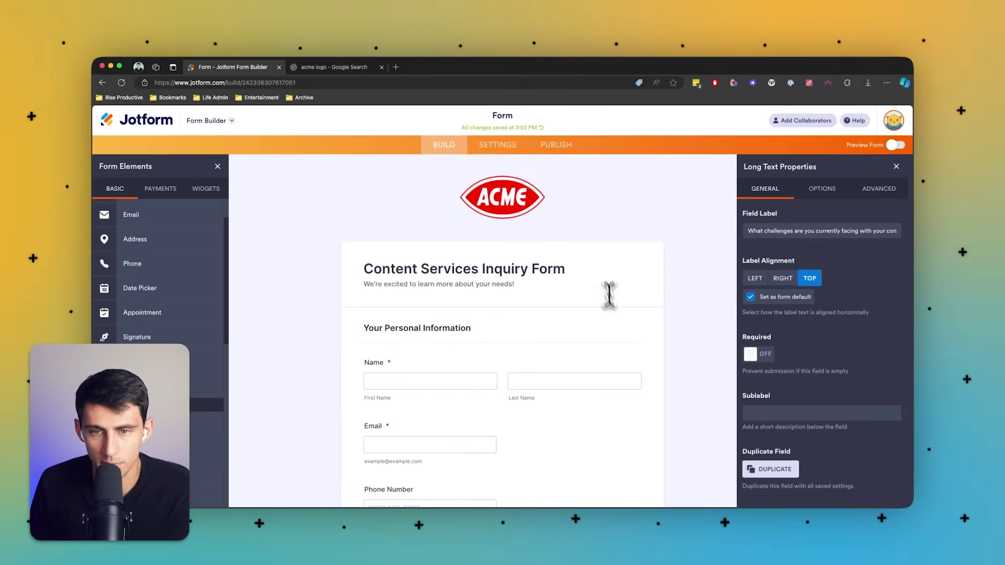
- Publish the form, enter a test name and tick YouTube Videos as the content type
{"action": "left_click", "coordinate": [555, 149]}
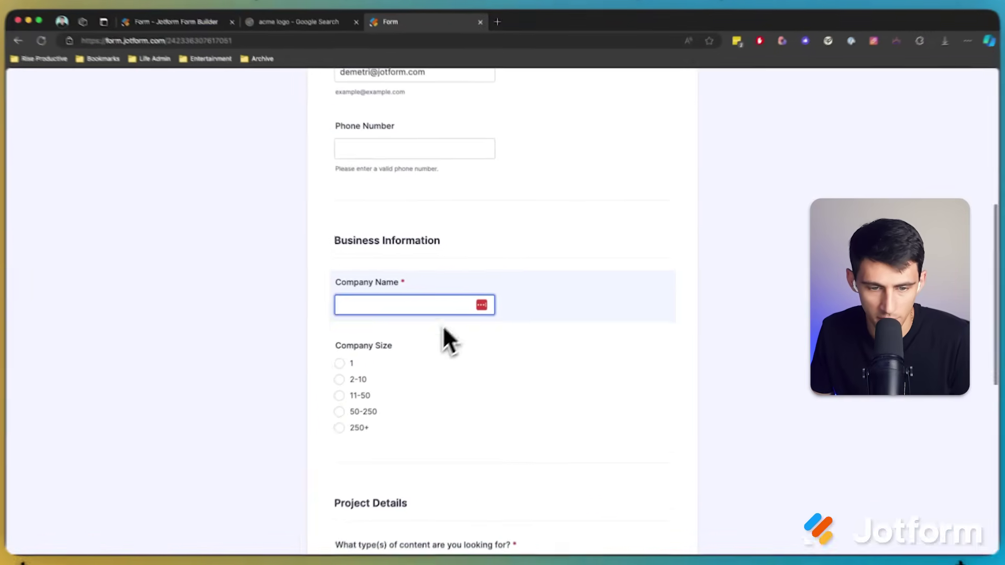
{"action": "type", "text": "J"}
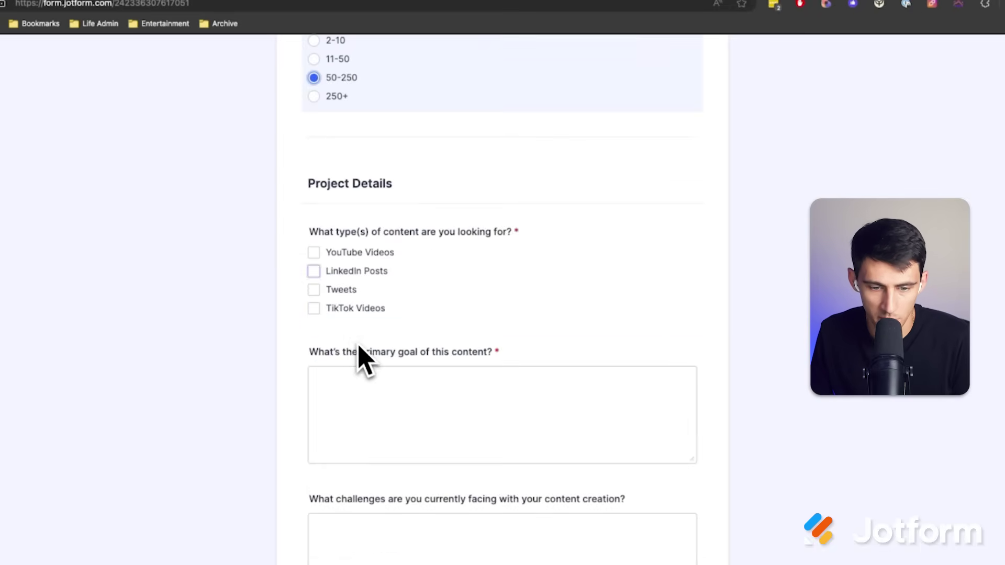
{"action": "scroll", "coordinate": [356, 346], "scroll_direction": "up", "scroll_amount": 1}
{"action": "left_click", "coordinate": [353, 281]}
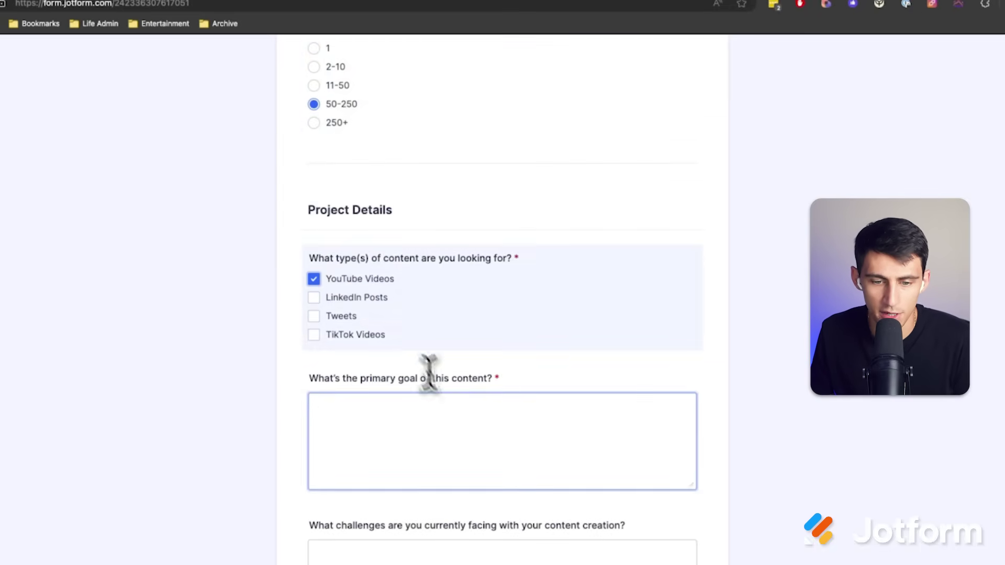
- Answer the primary-goal and challenges questions and submit the test entry
{"action": "left_click", "coordinate": [450, 410]}
{"action": "type", "text": "Mak"}
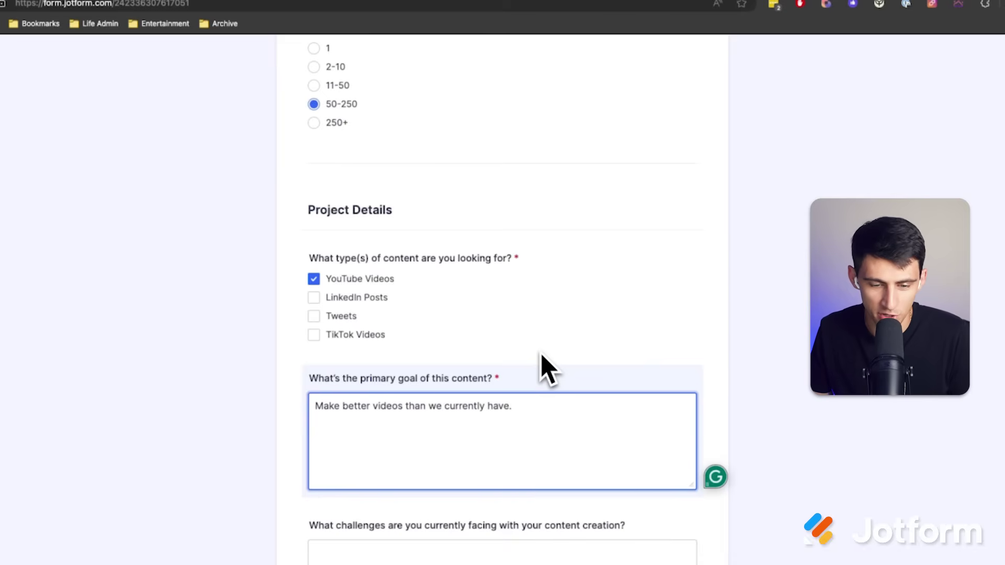
{"action": "scroll", "coordinate": [570, 367], "scroll_direction": "down", "scroll_amount": 4}
{"action": "left_click", "coordinate": [597, 363]}
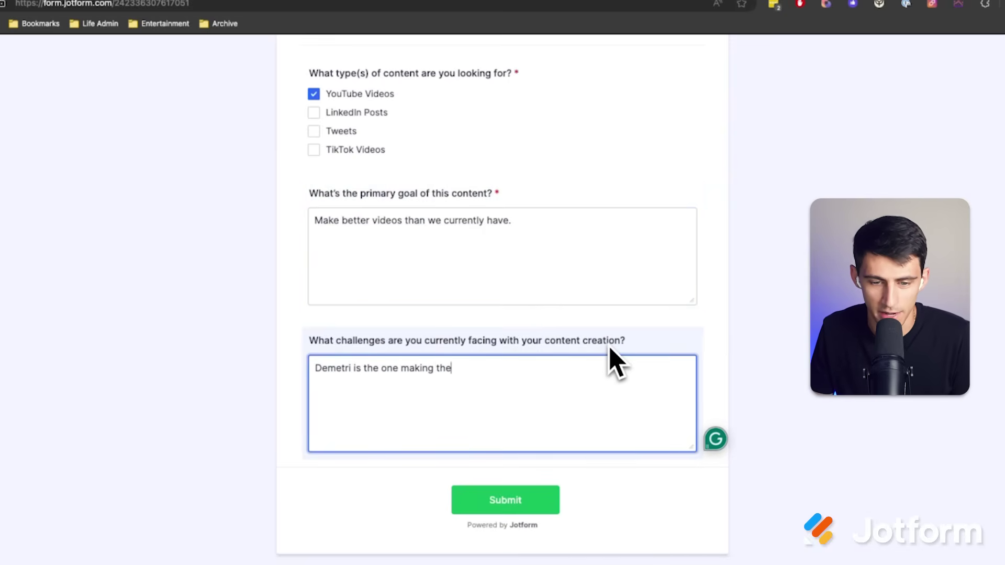
{"action": "left_click", "coordinate": [528, 500]}
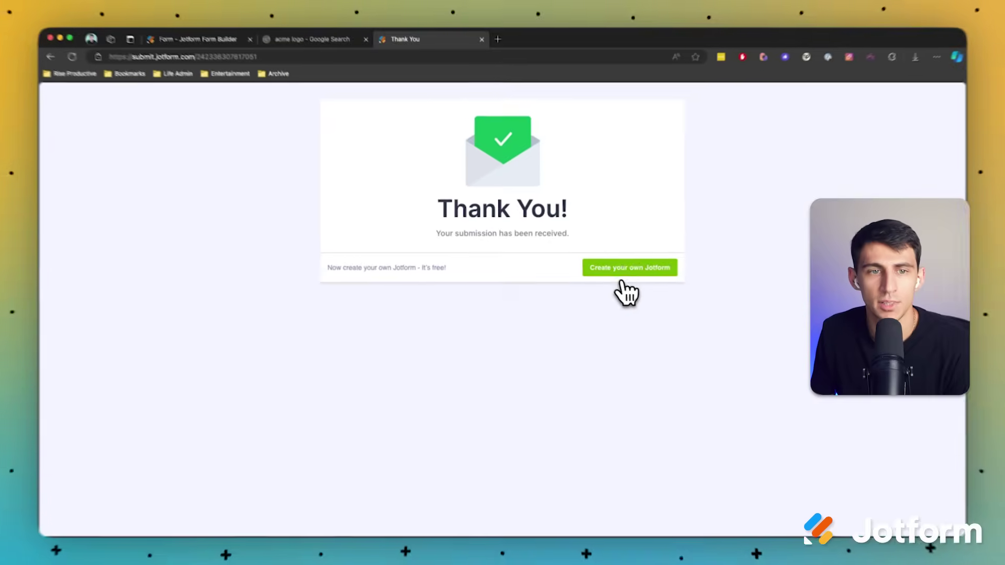
- In the builder's Settings, browse Emails and Conditions, then go to the Thank You Page settings
{"action": "left_click", "coordinate": [157, 8]}
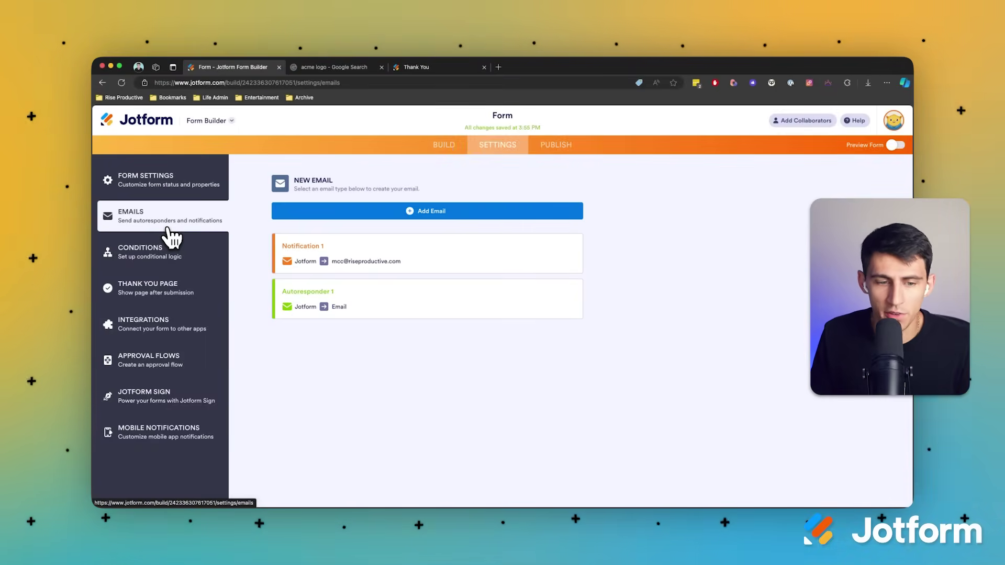
{"action": "left_click", "coordinate": [204, 254]}
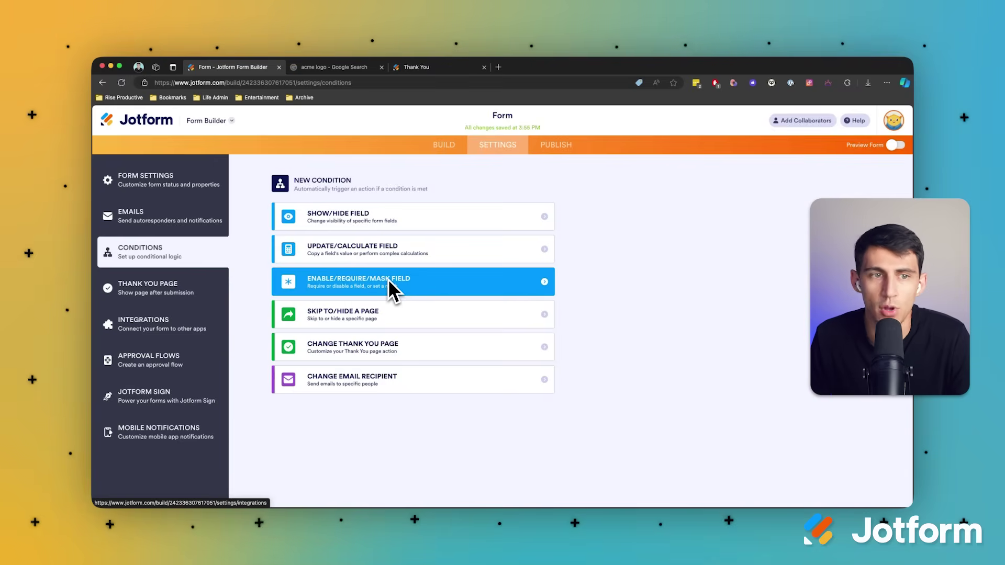
{"action": "left_click", "coordinate": [167, 289]}
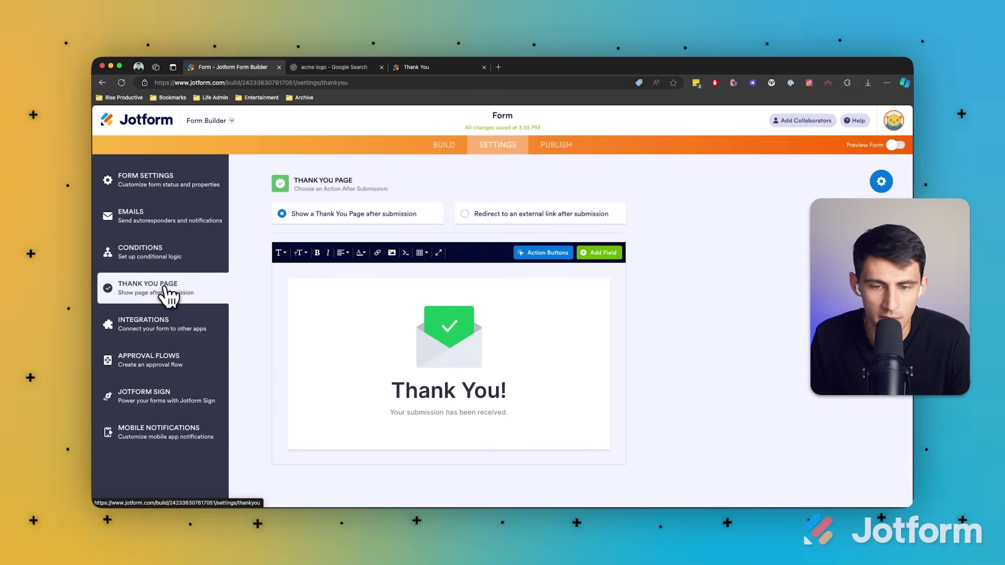